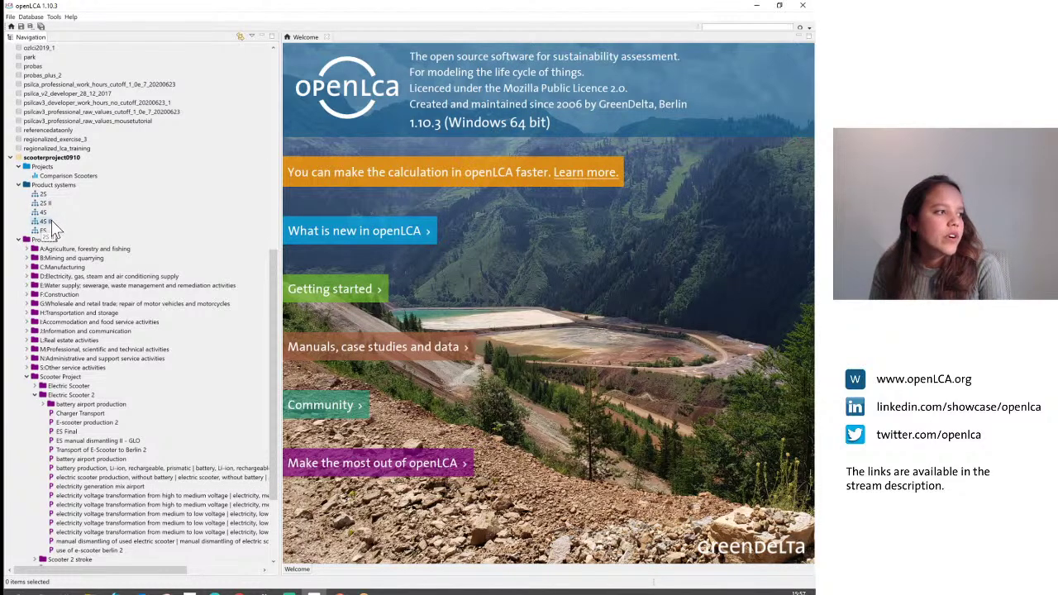
Step: Create a new project named "comparison" in the scooterproject0910 database
{"action": "right_click", "coordinate": [38, 168]}
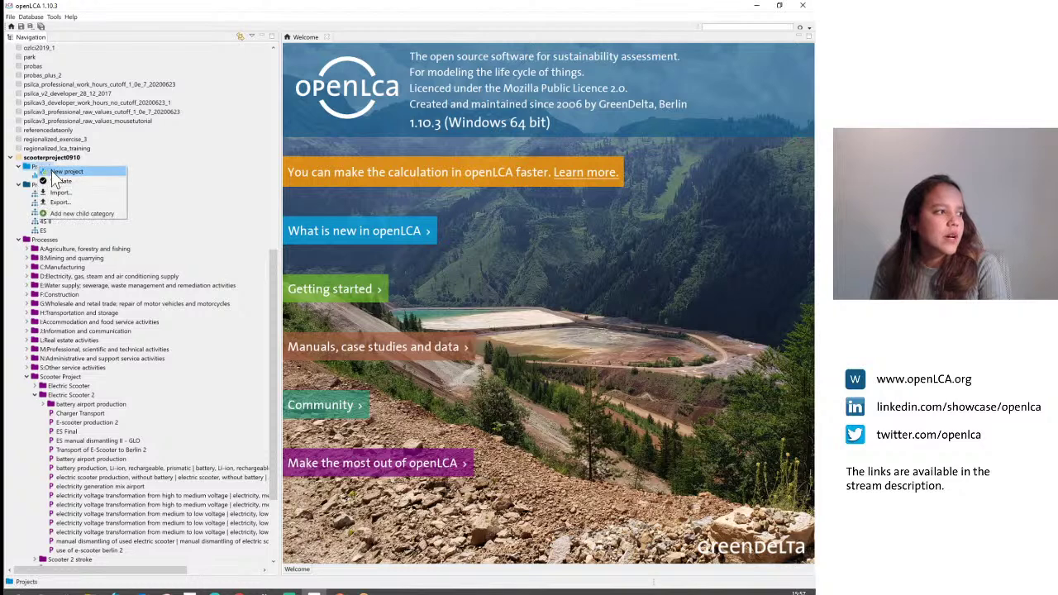
{"action": "left_click", "coordinate": [116, 191]}
{"action": "type", "text": "comparison"}
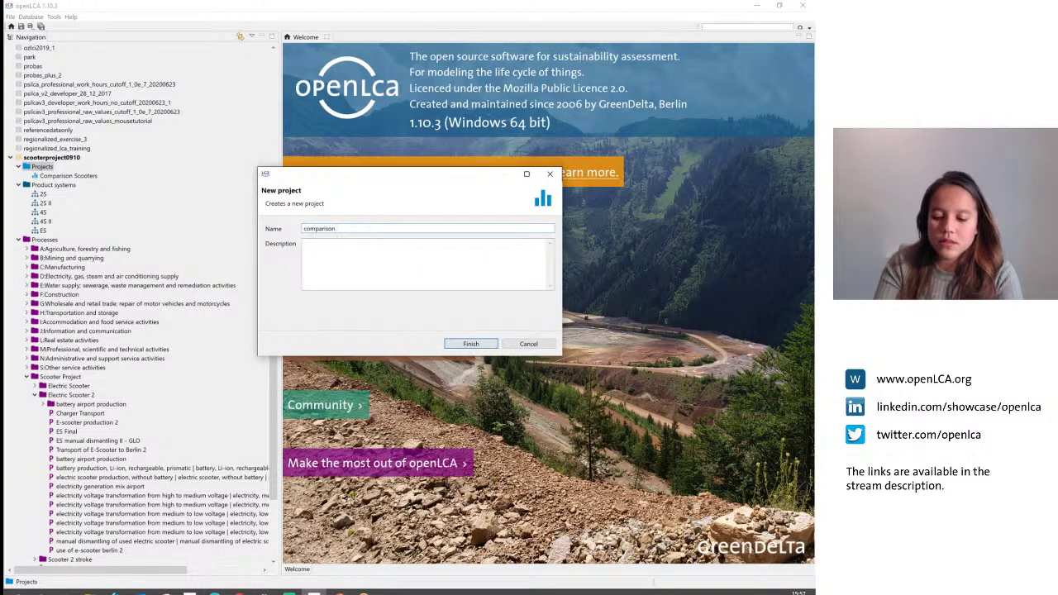
{"action": "key", "text": "Return"}
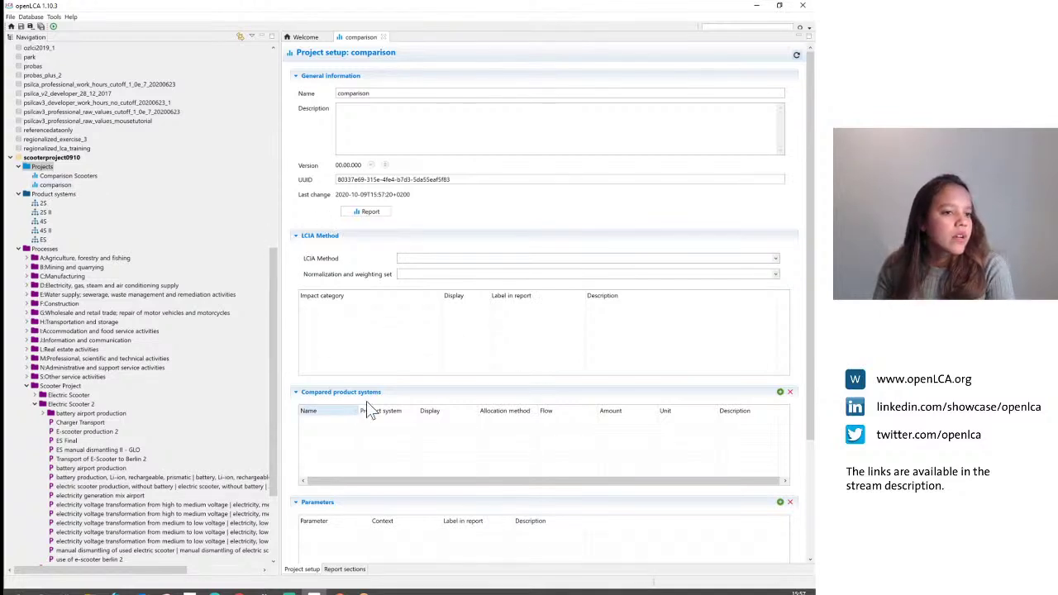
Step: Add the 2S II and 4S II product systems to the project's compared product systems
{"action": "left_click_drag", "start_coordinate": [805, 408], "coordinate": [804, 493]}
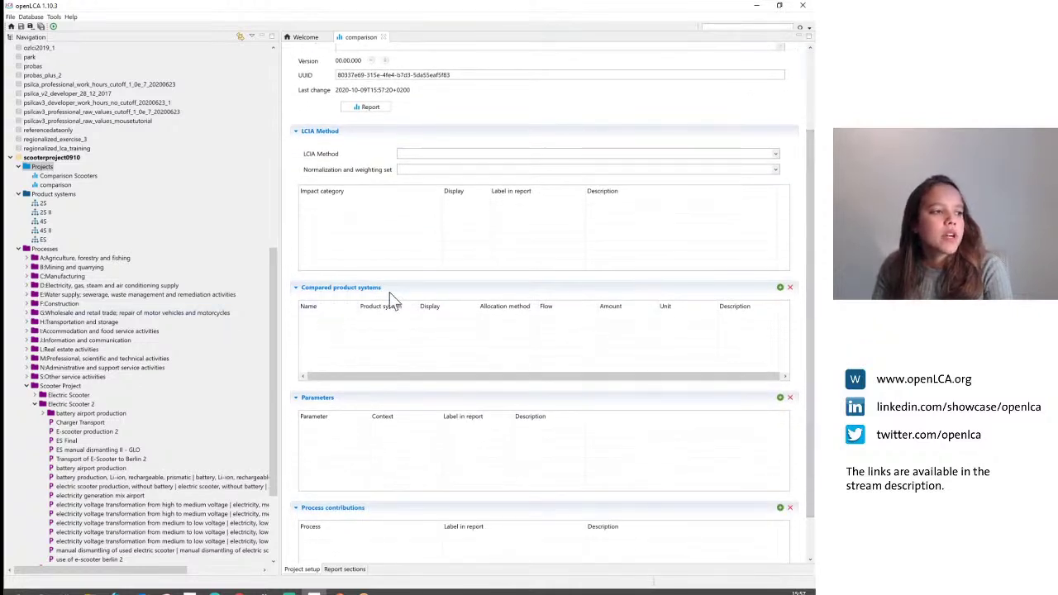
{"action": "double_click", "coordinate": [355, 346]}
{"action": "left_click", "coordinate": [295, 290]}
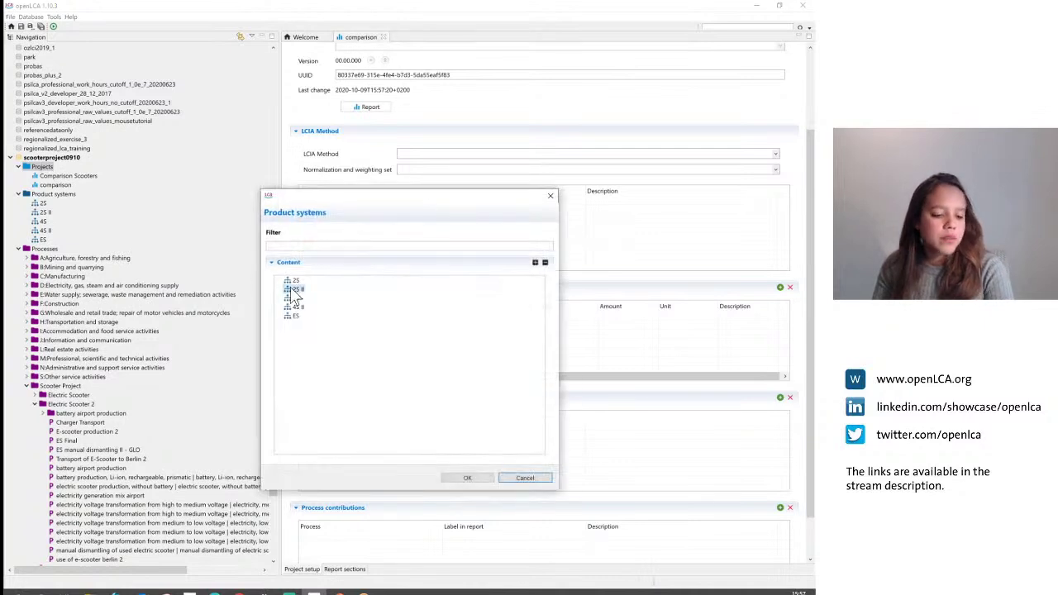
{"action": "left_click", "coordinate": [471, 478]}
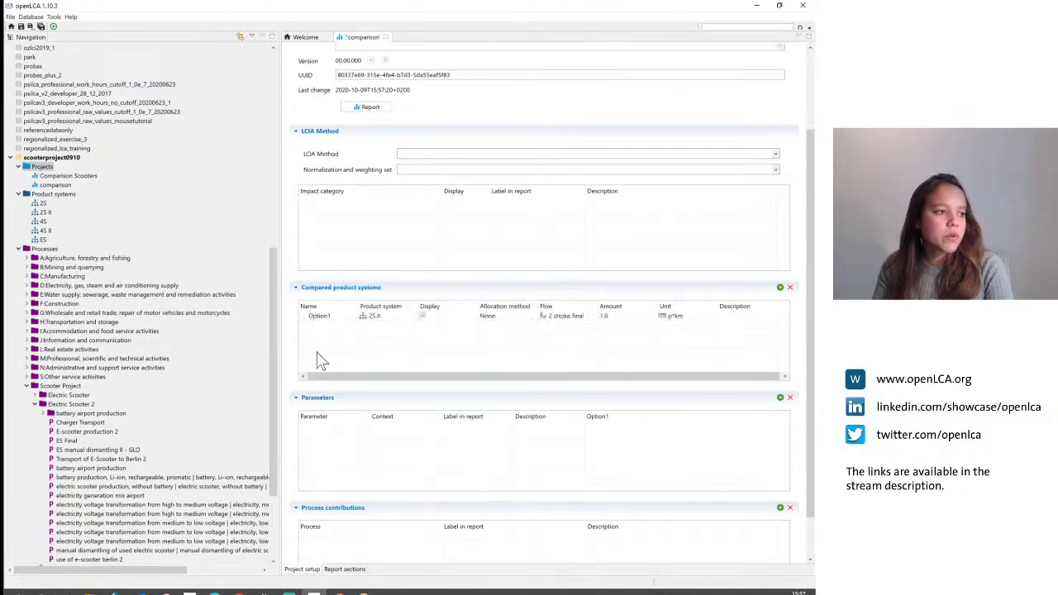
{"action": "double_click", "coordinate": [321, 331]}
{"action": "left_click", "coordinate": [300, 309]}
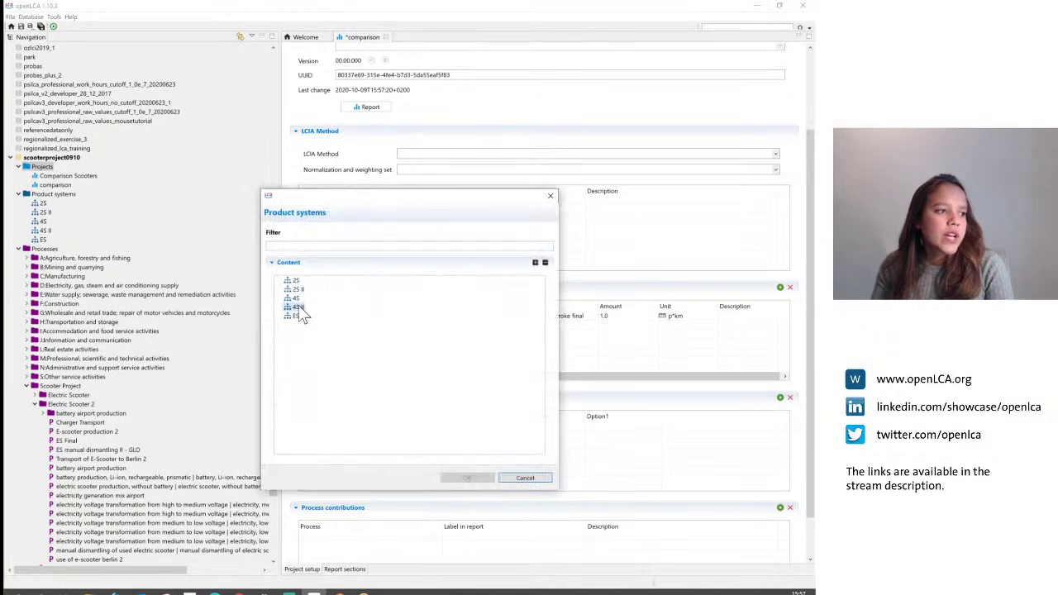
{"action": "left_click", "coordinate": [485, 476]}
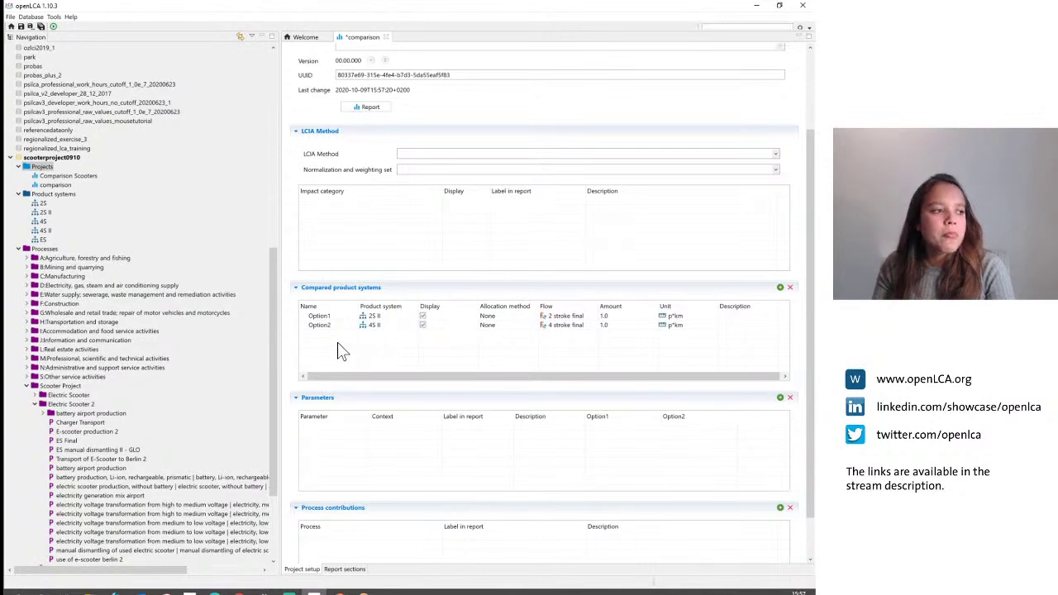
Step: Add the ES product system three times to the compared product systems, below the 4S II entry
{"action": "double_click", "coordinate": [340, 349]}
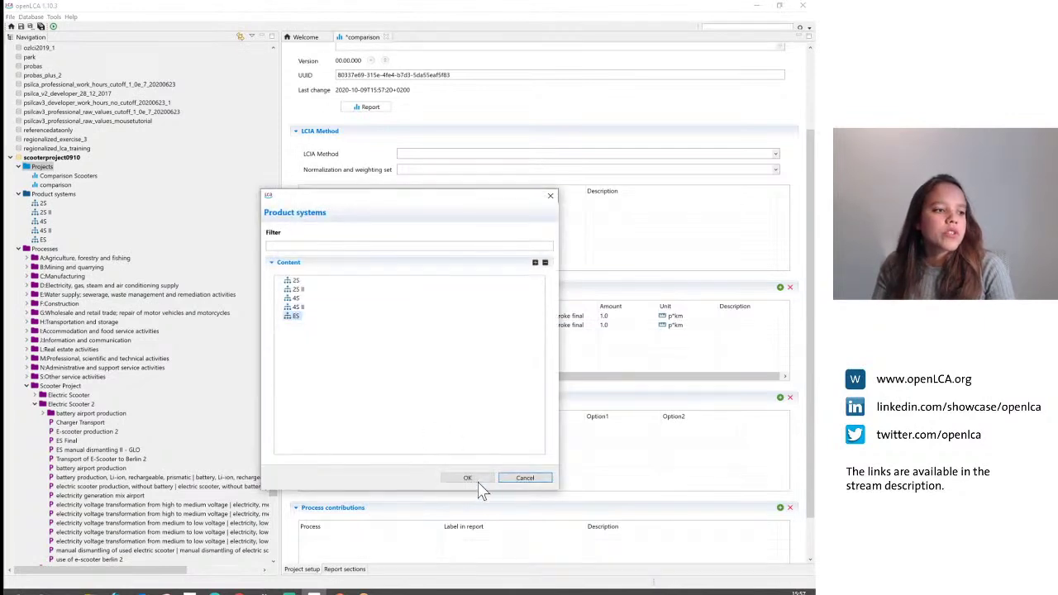
{"action": "left_click", "coordinate": [469, 478]}
{"action": "double_click", "coordinate": [340, 364]}
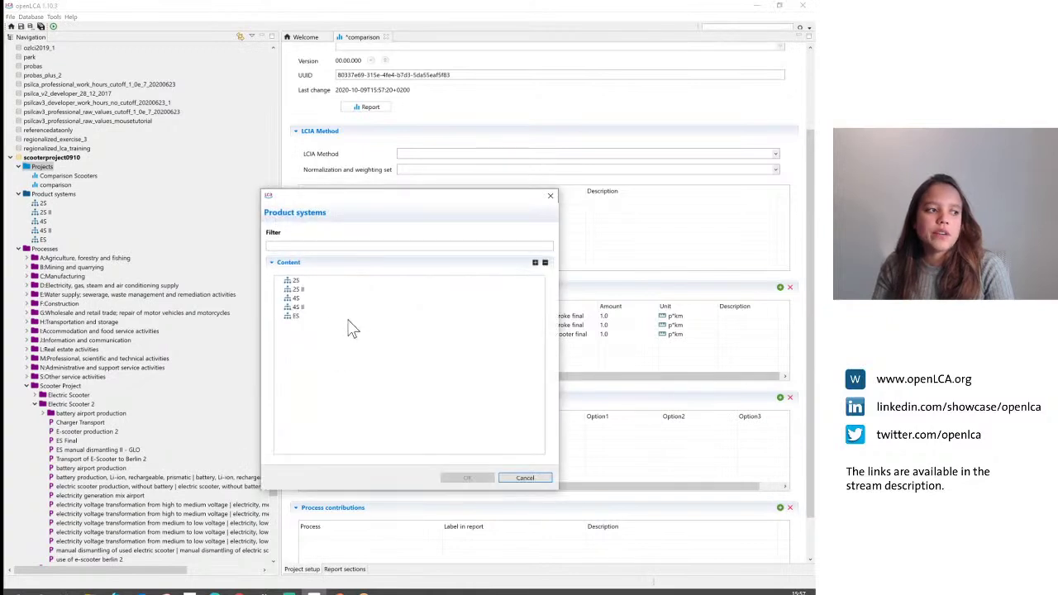
{"action": "left_click", "coordinate": [294, 316]}
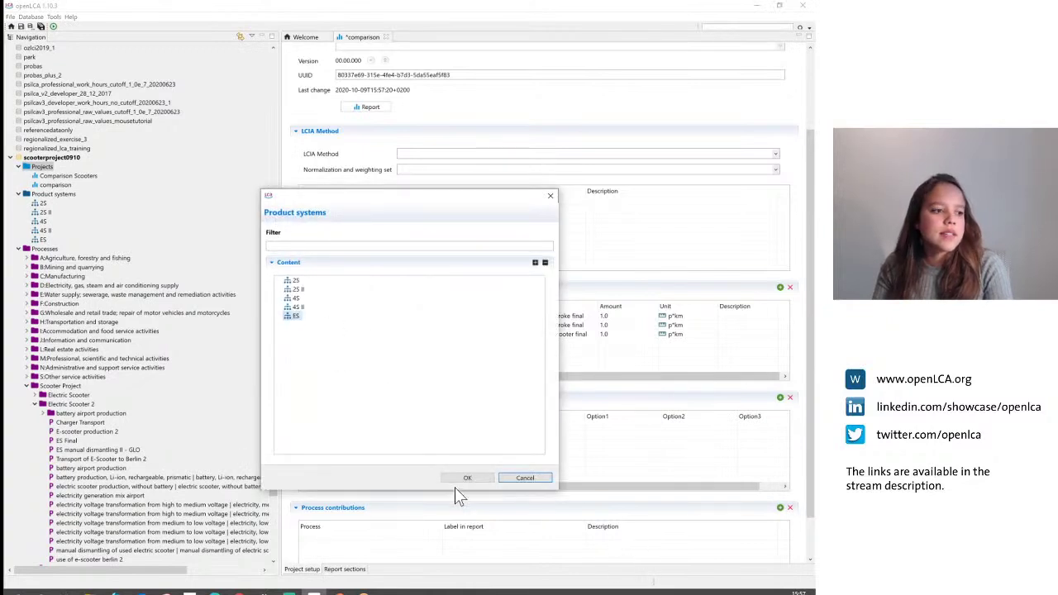
{"action": "left_click", "coordinate": [468, 478]}
{"action": "double_click", "coordinate": [360, 357]}
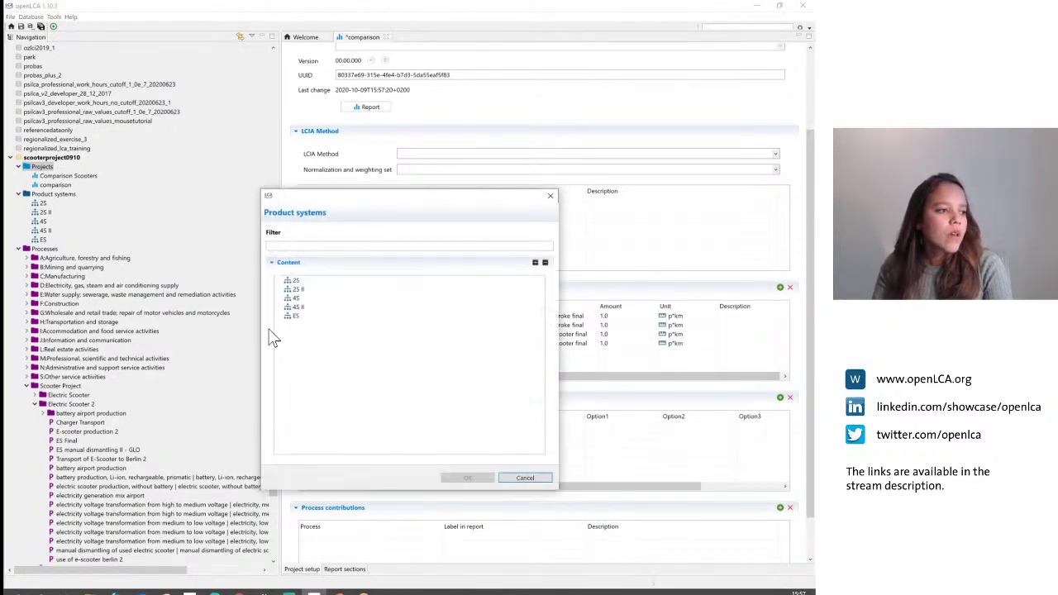
{"action": "left_click", "coordinate": [292, 316]}
{"action": "left_click", "coordinate": [470, 480]}
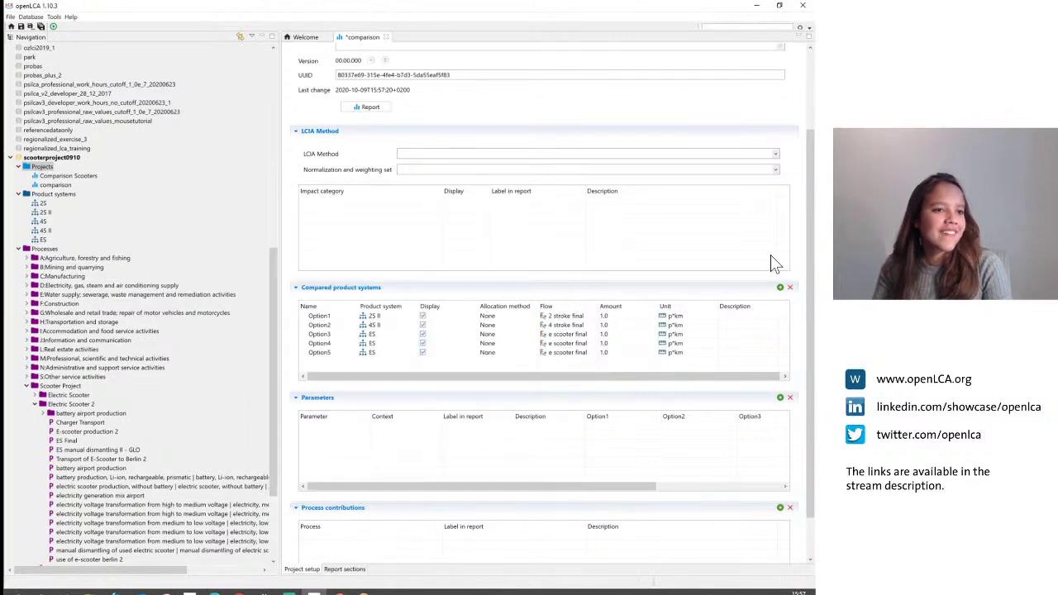
Step: Add three more ES entries to the compared product systems, making six ES variants
{"action": "double_click", "coordinate": [367, 368]}
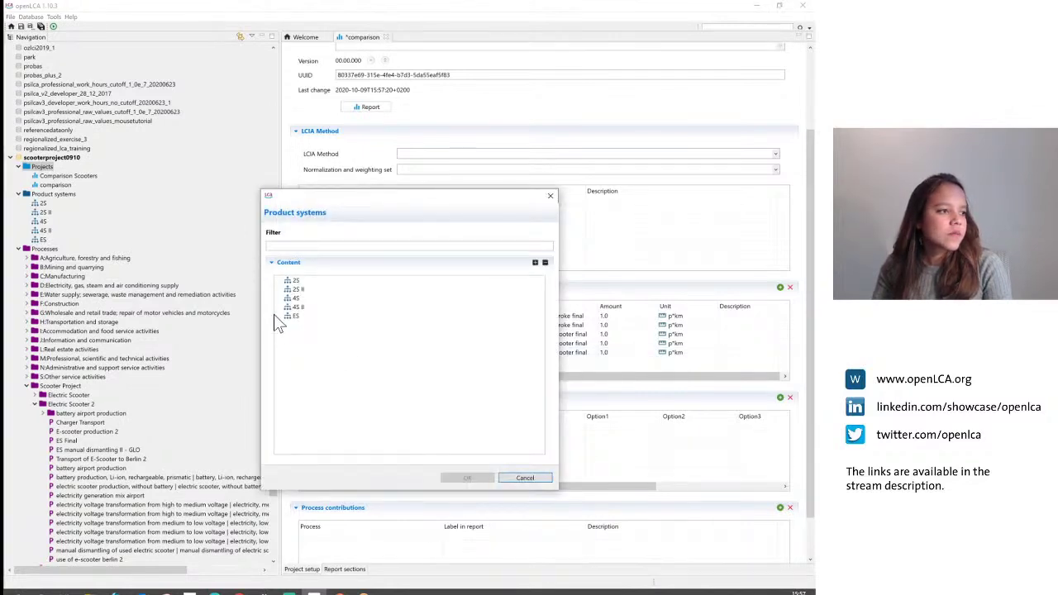
{"action": "left_click", "coordinate": [293, 316]}
{"action": "left_click", "coordinate": [479, 476]}
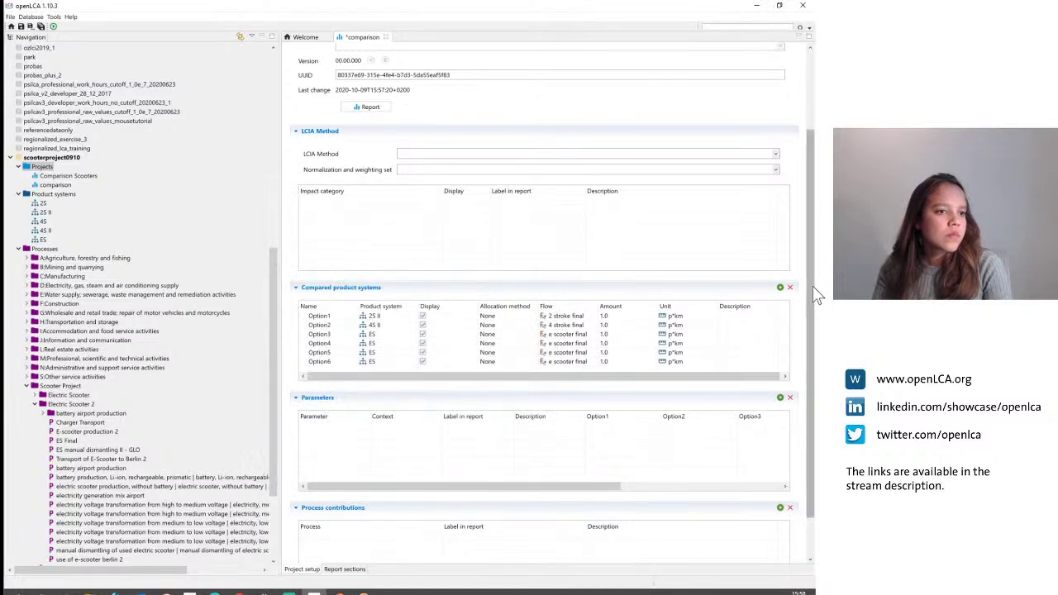
{"action": "scroll", "coordinate": [513, 337], "scroll_direction": "down", "scroll_amount": 1}
{"action": "left_click", "coordinate": [780, 247]}
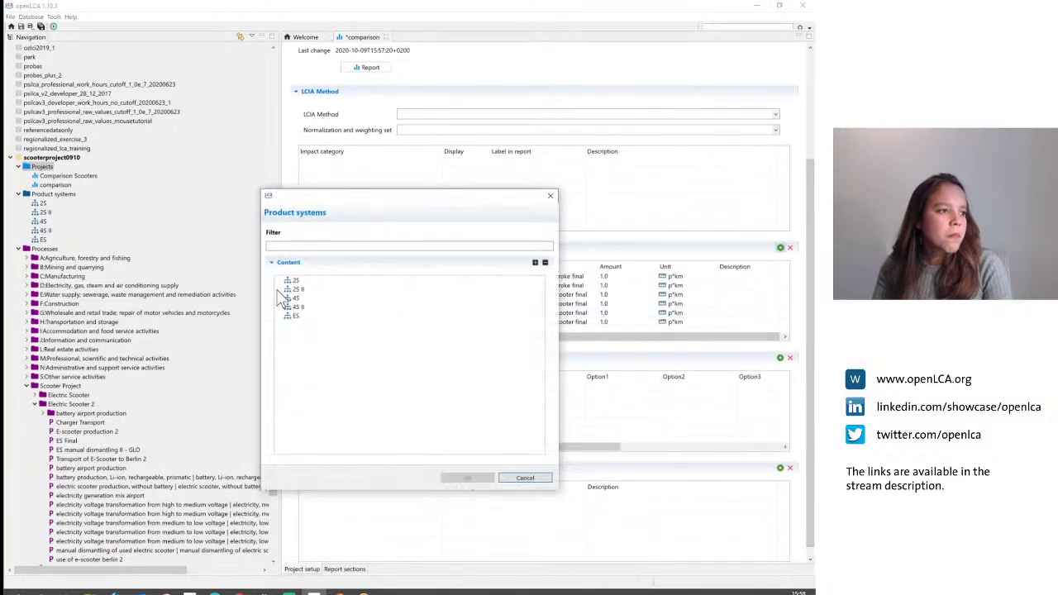
{"action": "left_click", "coordinate": [298, 316]}
{"action": "left_click", "coordinate": [467, 478]}
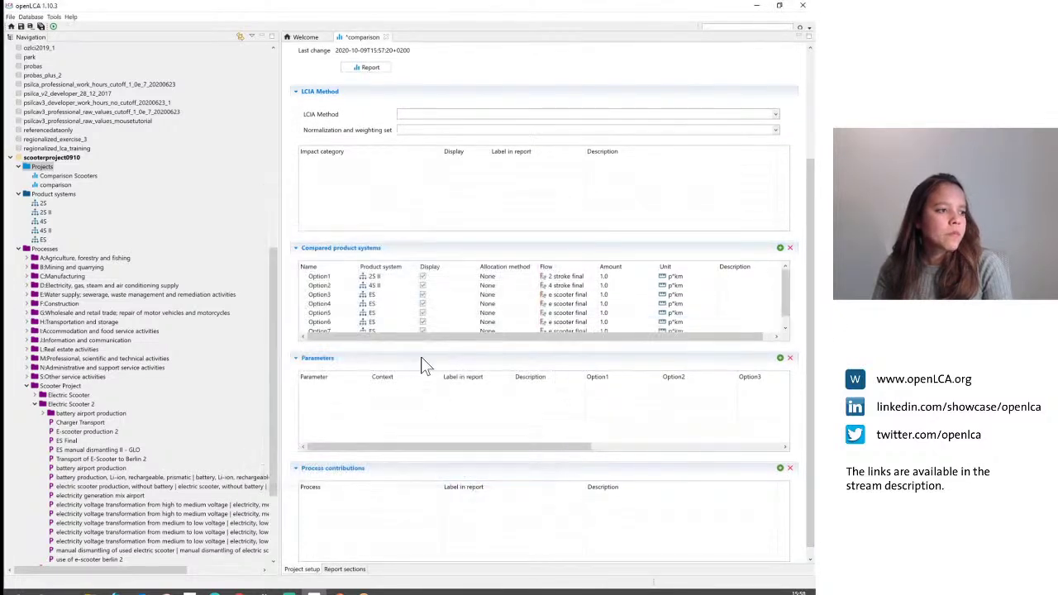
{"action": "scroll", "coordinate": [789, 312], "scroll_direction": "down", "scroll_amount": 1}
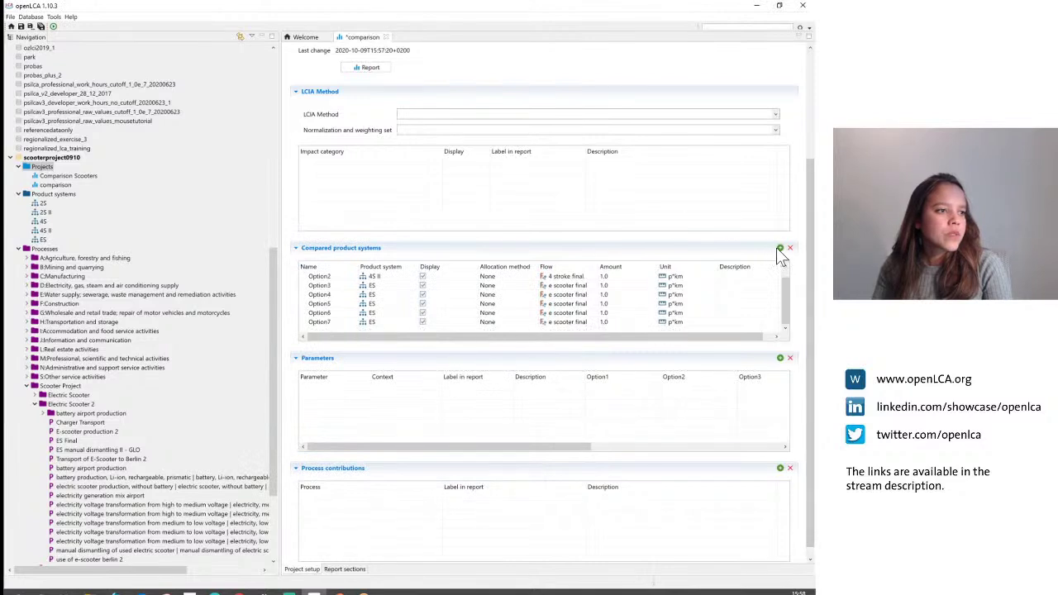
{"action": "left_click", "coordinate": [779, 248]}
{"action": "left_click", "coordinate": [294, 316]}
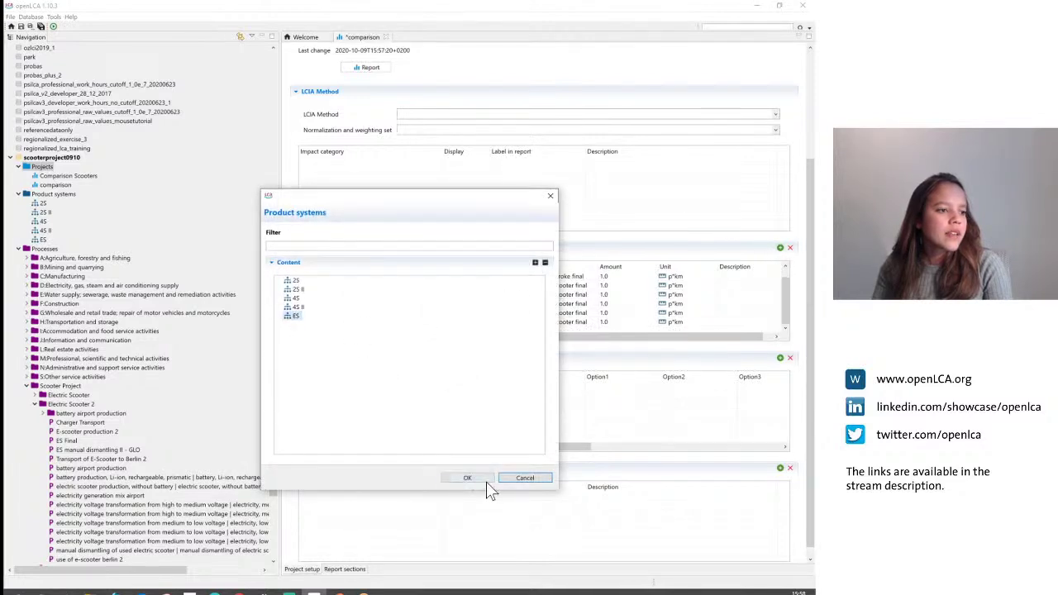
{"action": "left_click", "coordinate": [487, 483]}
{"action": "left_click", "coordinate": [320, 276]}
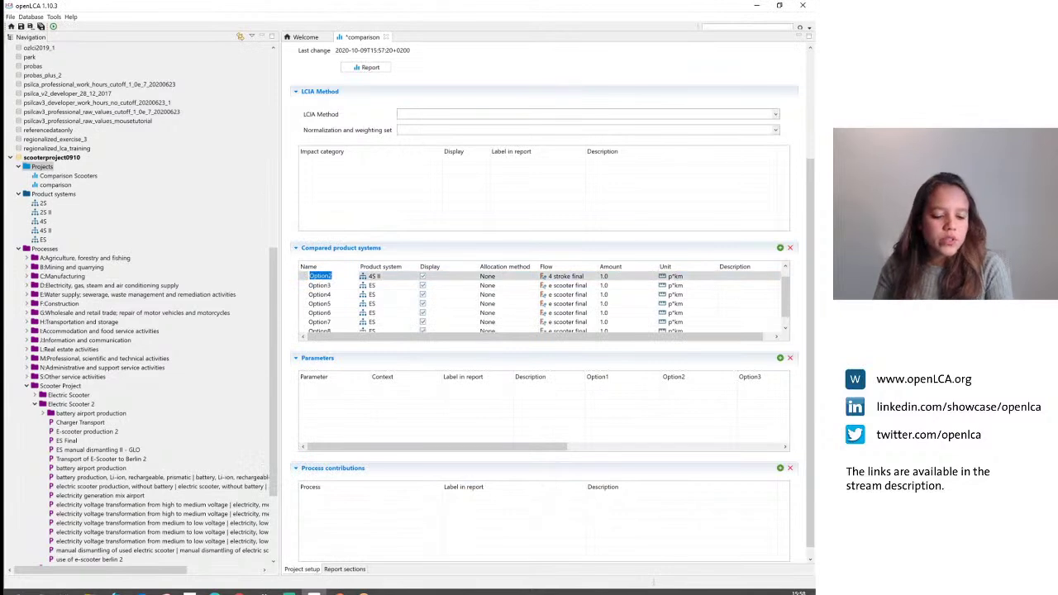
{"action": "key", "text": "Return"}
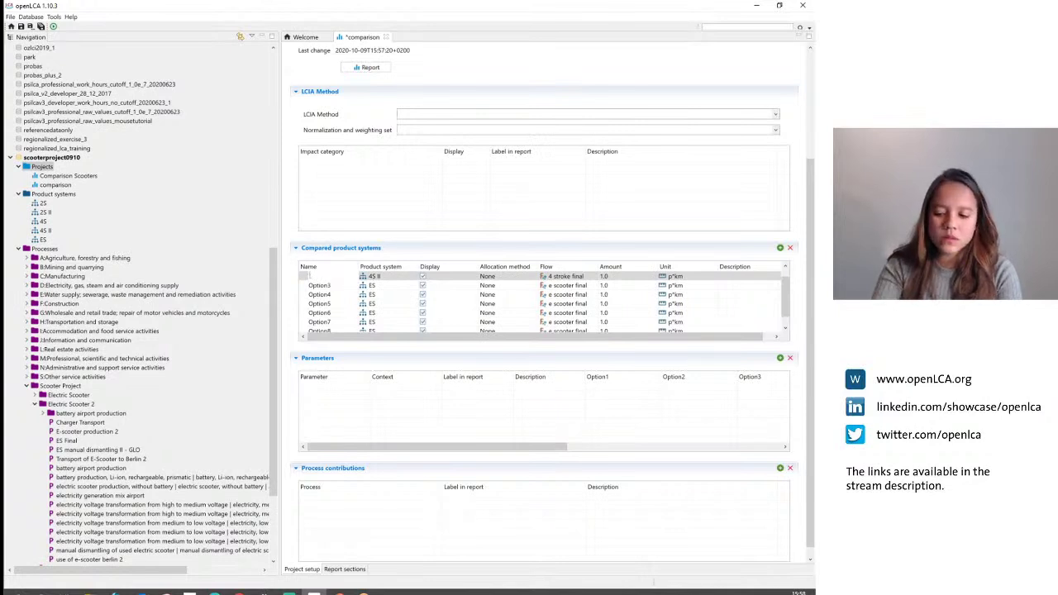
{"action": "key", "text": "Tab"}
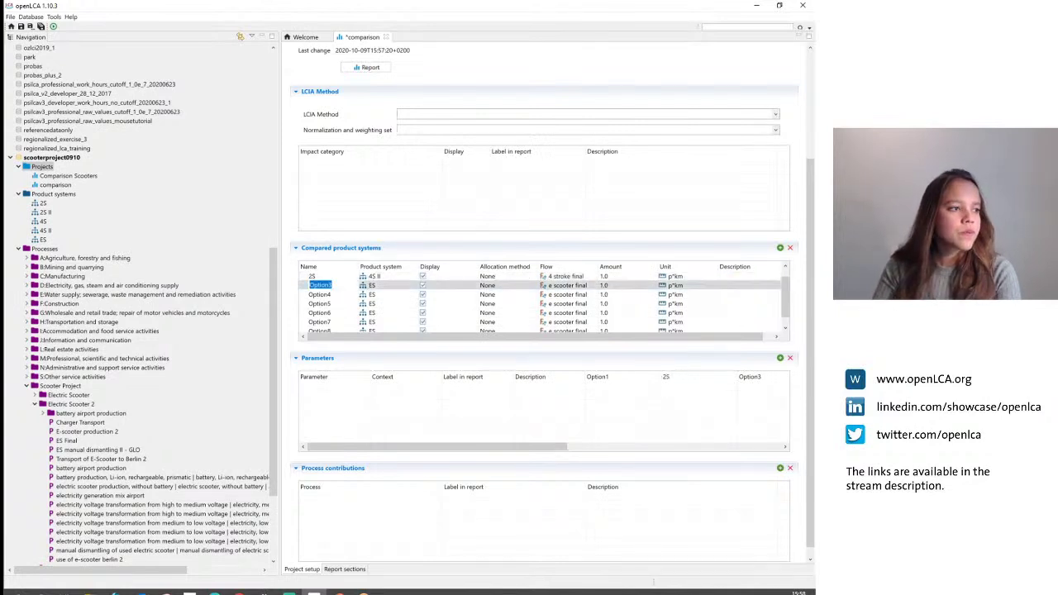
Step: Rename the 2S II variant as "2S" and the 4S II variant as "4S" in the compared product systems
{"action": "left_click", "coordinate": [321, 277]}
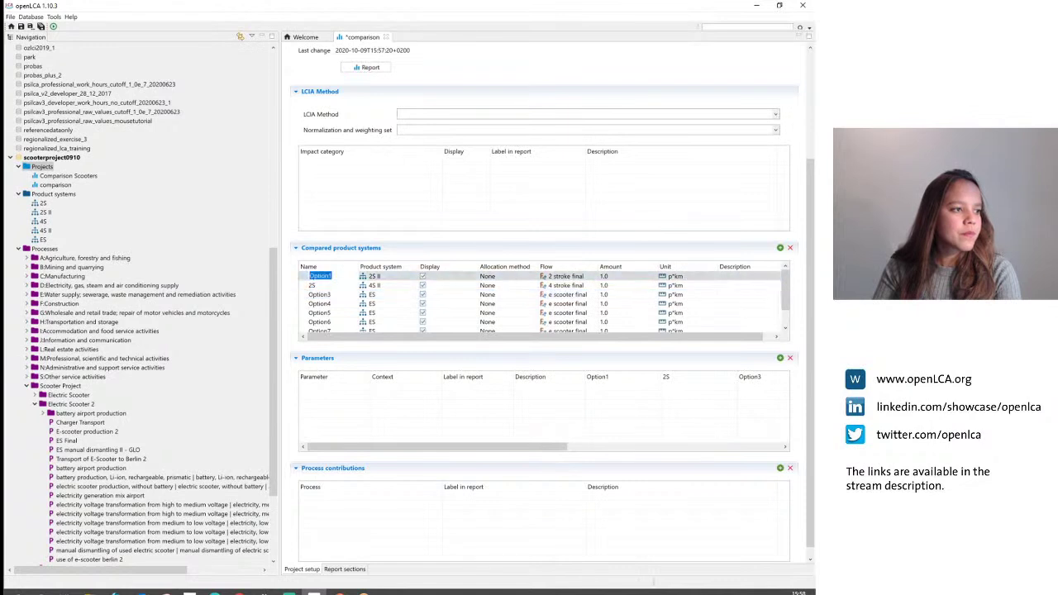
{"action": "type", "text": "2S"}
{"action": "key", "text": "Tab"}
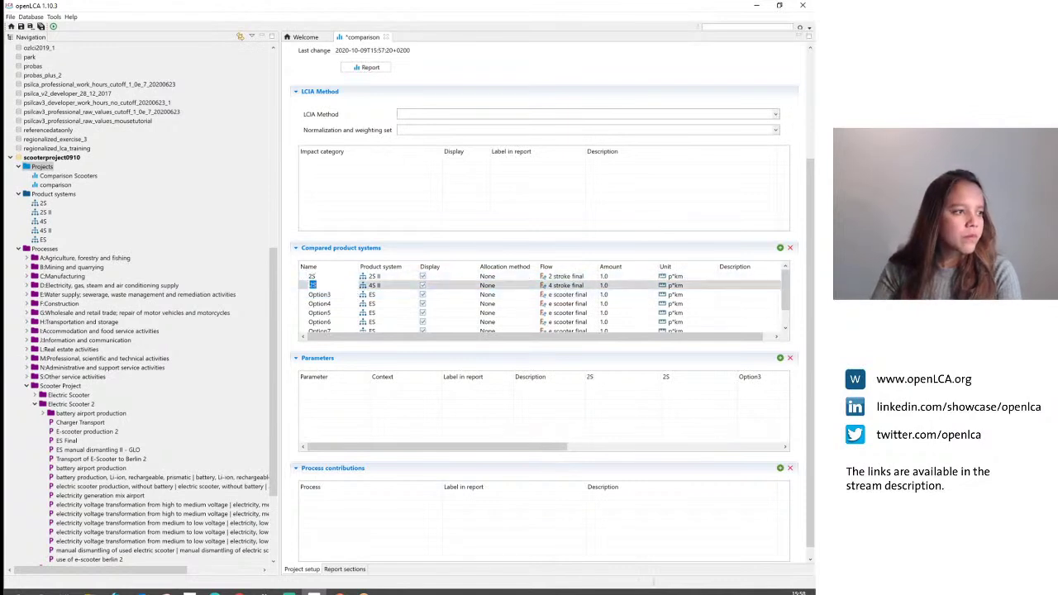
{"action": "type", "text": "4S"}
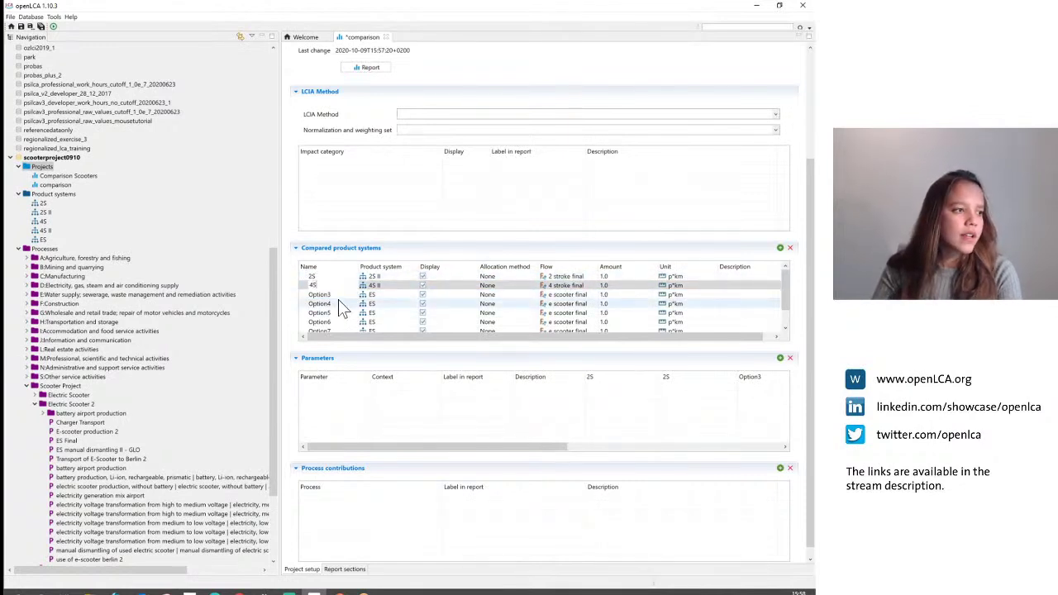
Step: Rename the first three ES variants as ES-1, ES-2 and ES-3
{"action": "left_click", "coordinate": [338, 297]}
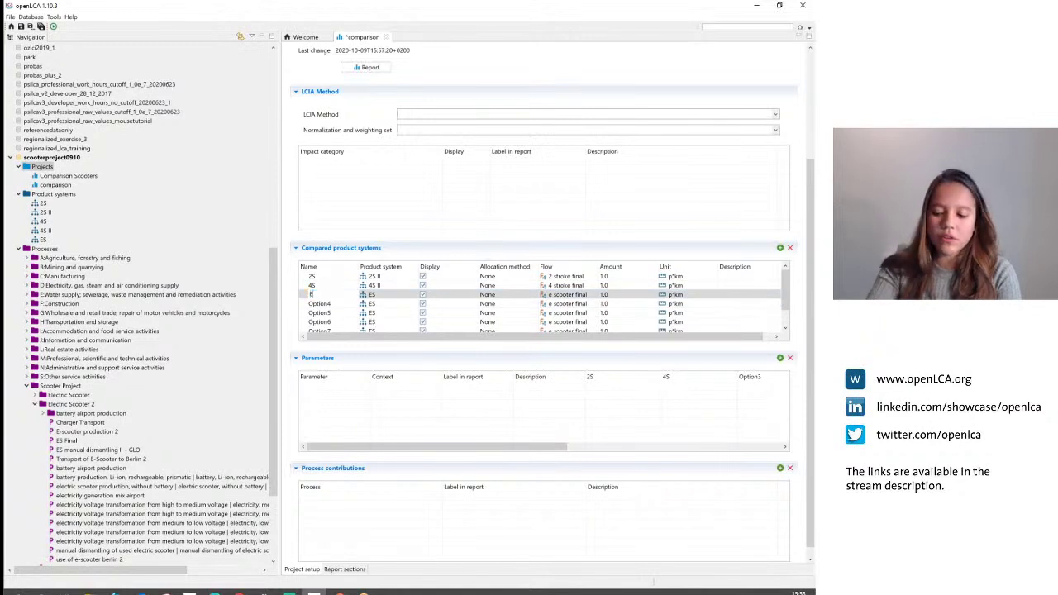
{"action": "type", "text": "ES-1"}
{"action": "key", "text": "Tab"}
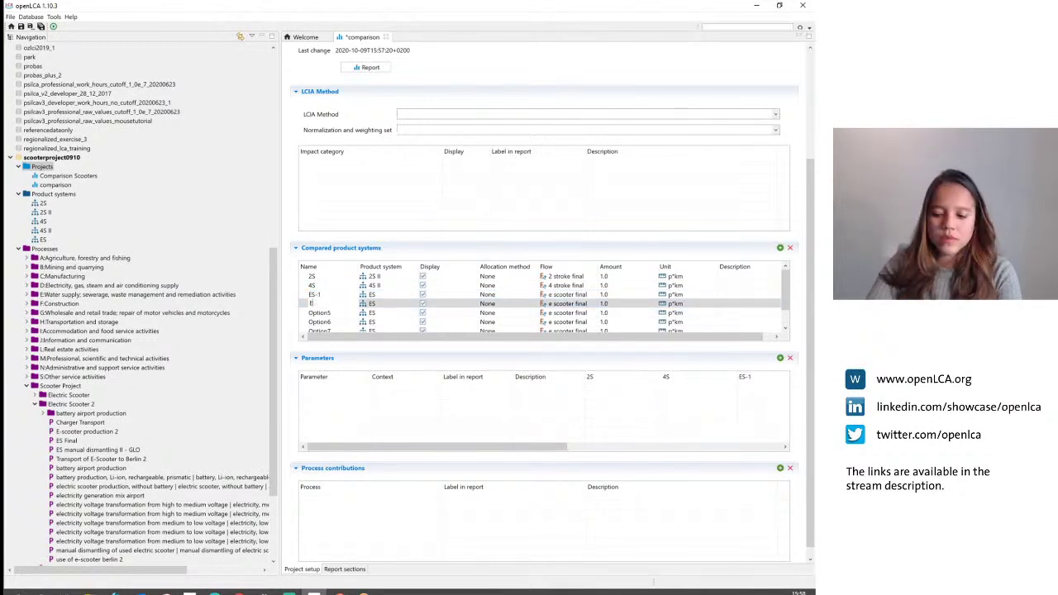
{"action": "type", "text": "ES-2"}
{"action": "key", "text": "Tab"}
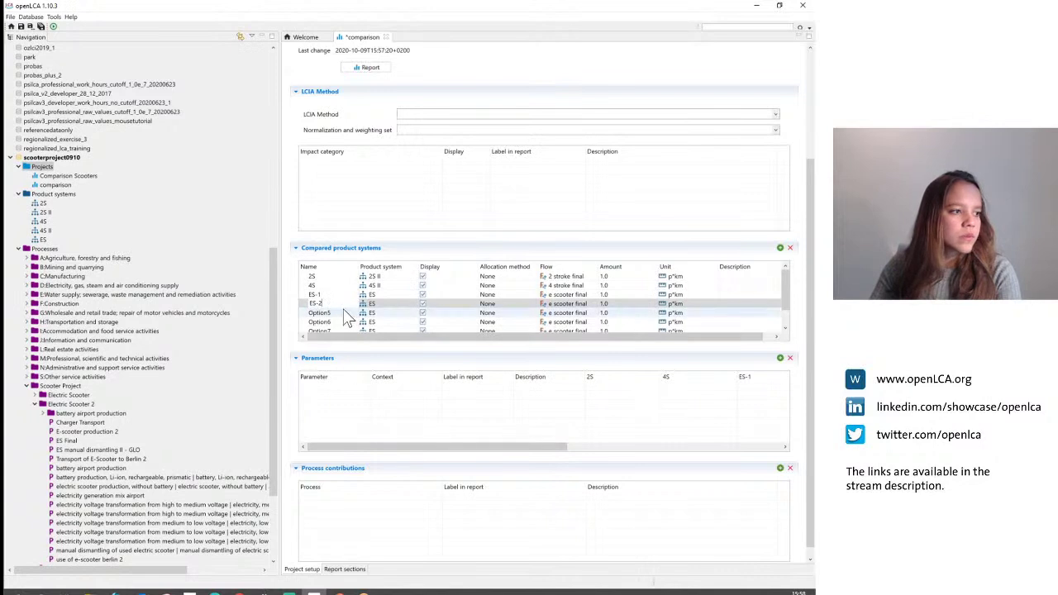
{"action": "type", "text": "ES-3"}
{"action": "scroll", "coordinate": [542, 302], "scroll_direction": "down", "scroll_amount": 1}
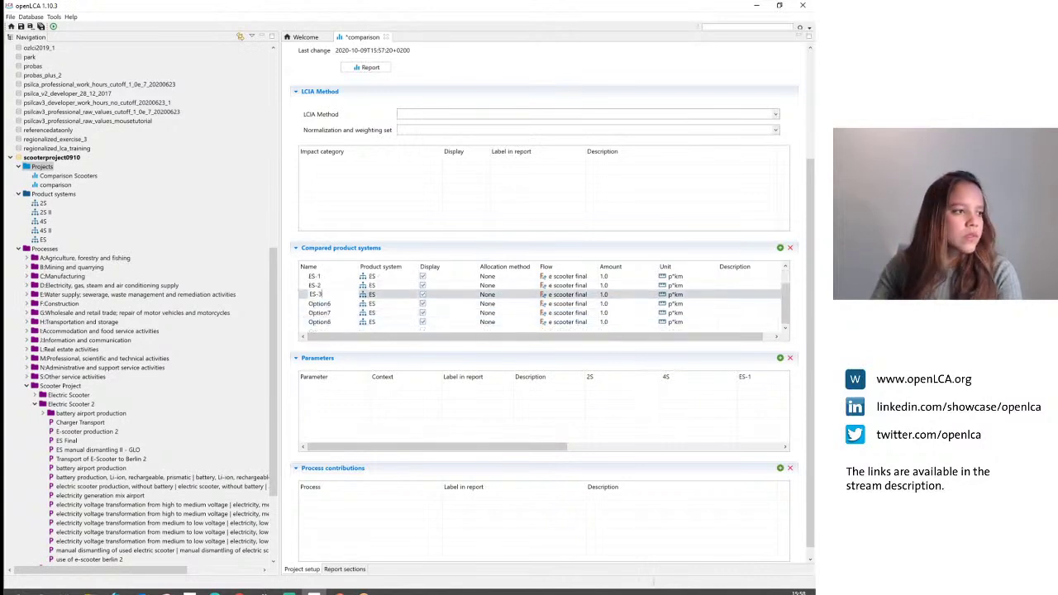
Step: Rename the remaining three ES variants as ES-4, ES-5 and ES-6
{"action": "key", "text": "Tab"}
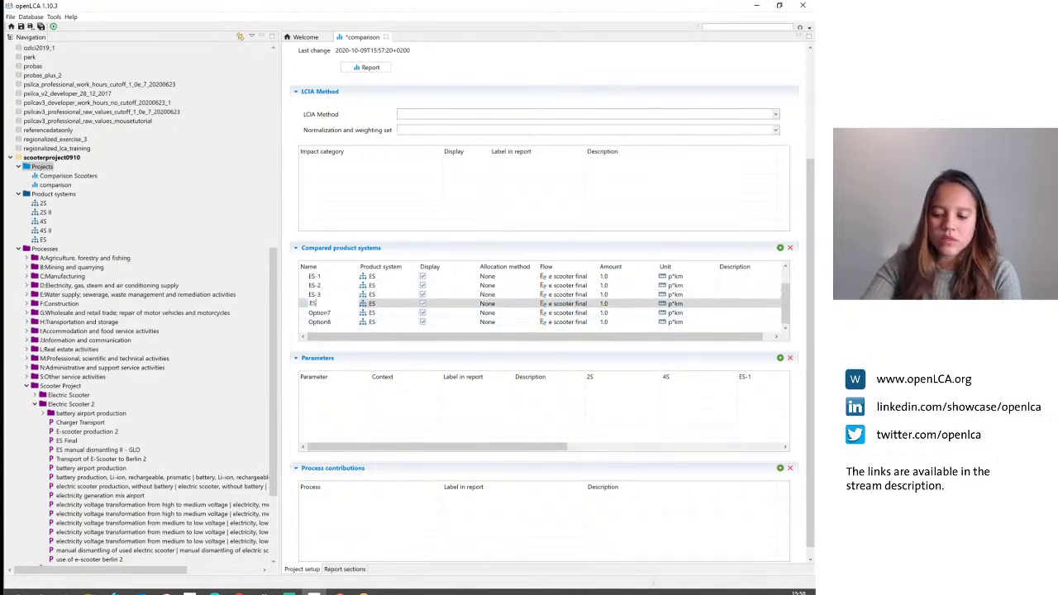
{"action": "type", "text": "ES-4"}
{"action": "key", "text": "Tab"}
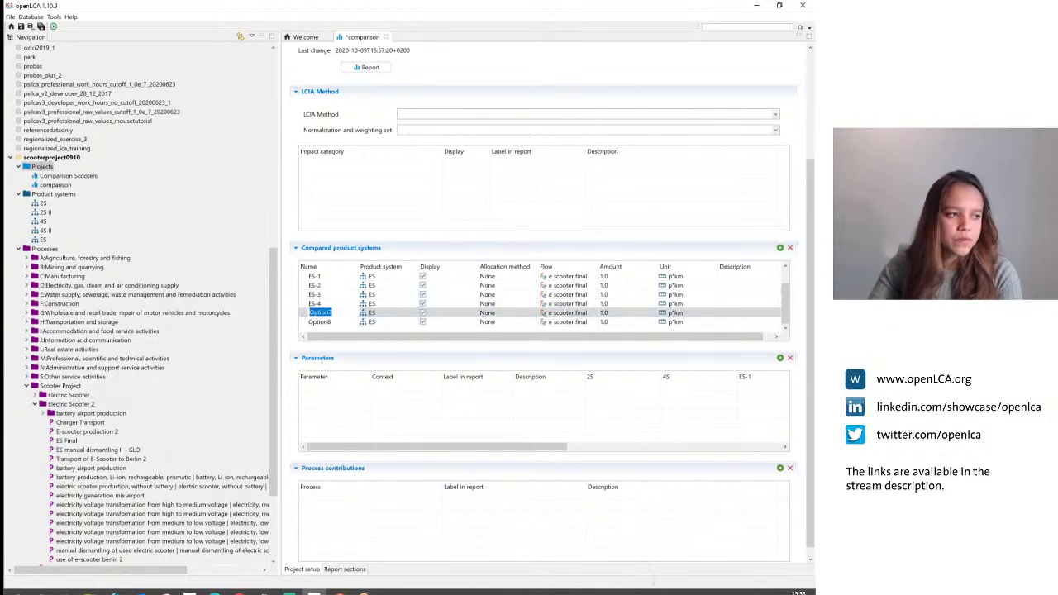
{"action": "type", "text": "ES-5"}
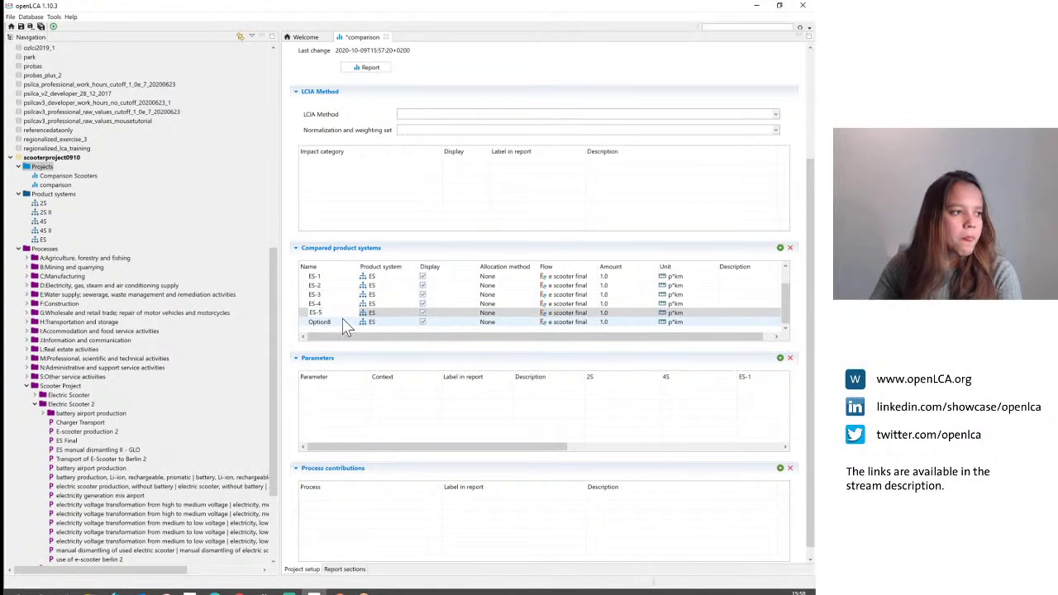
{"action": "key", "text": "Tab"}
{"action": "type", "text": "E"}
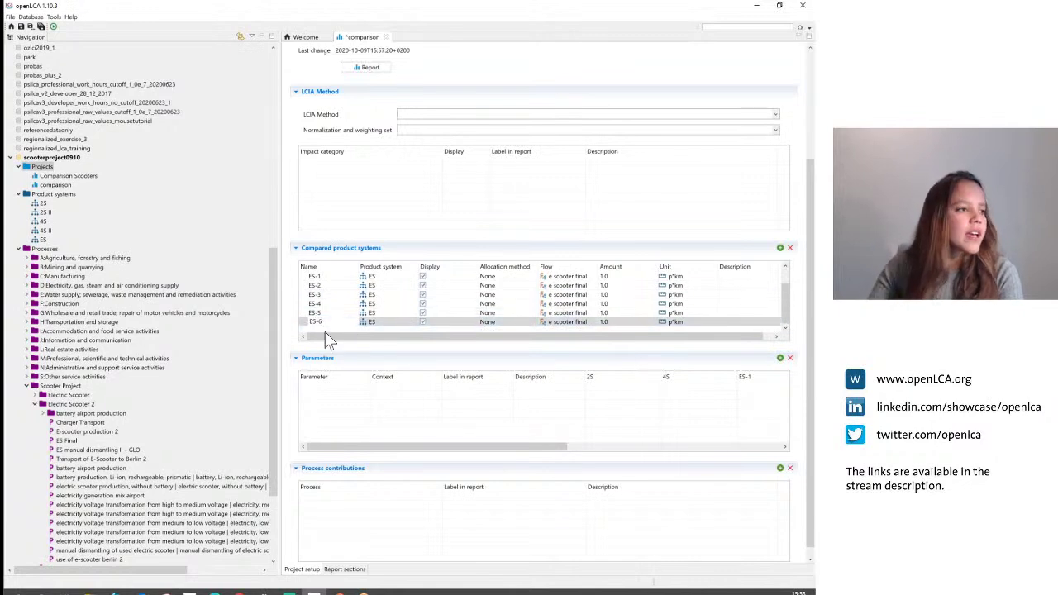
{"action": "left_click", "coordinate": [351, 414]}
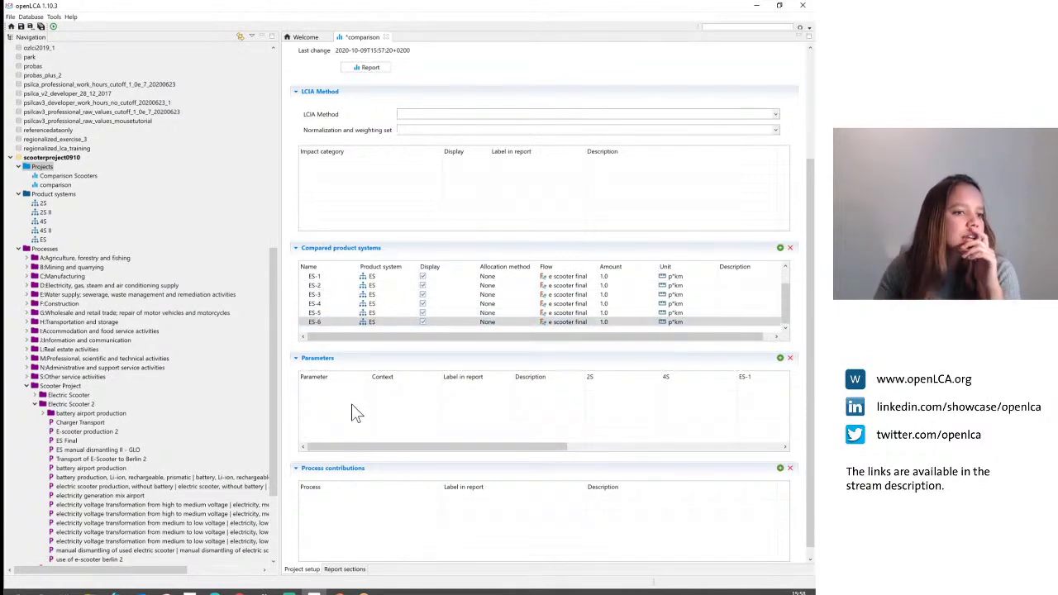
Step: Add the parameters b1, b2, d1, d2 and d3 of the process "use of e-scooter berlin 2" to the project
{"action": "left_click", "coordinate": [779, 358]}
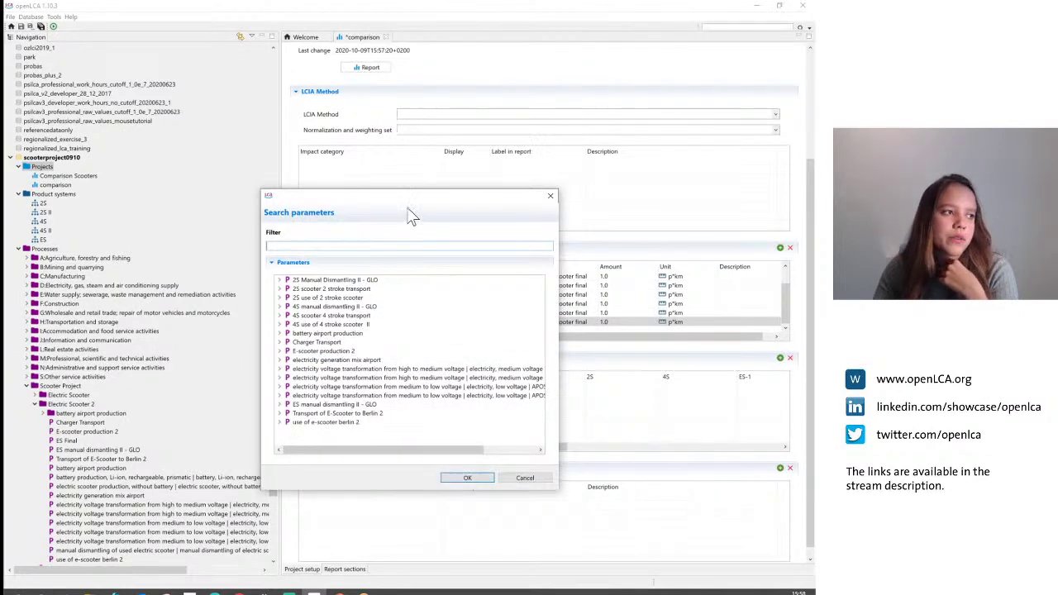
{"action": "left_click_drag", "start_coordinate": [431, 202], "coordinate": [497, 180]}
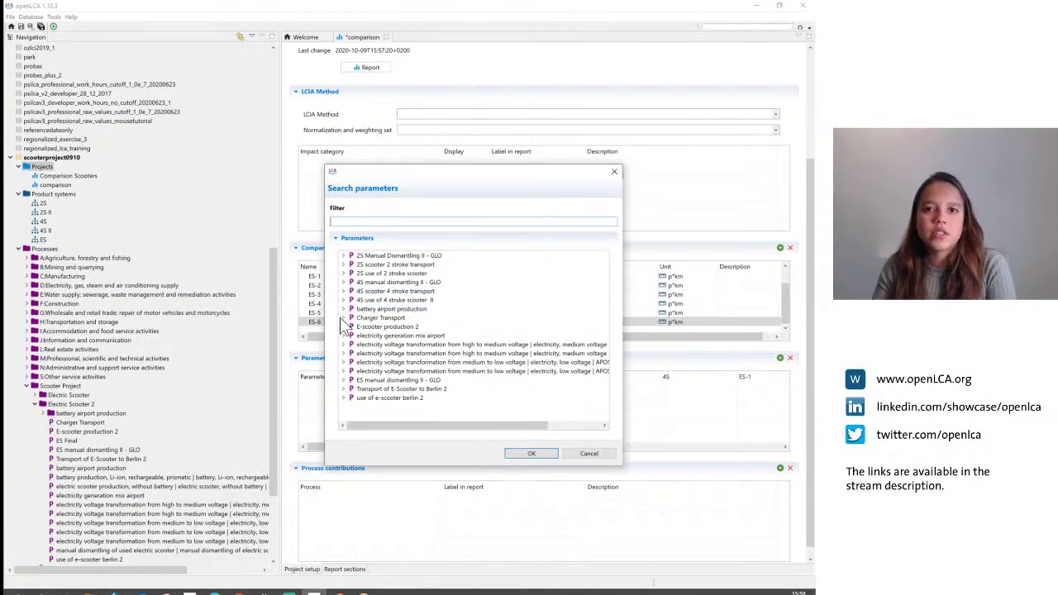
{"action": "left_click", "coordinate": [344, 399]}
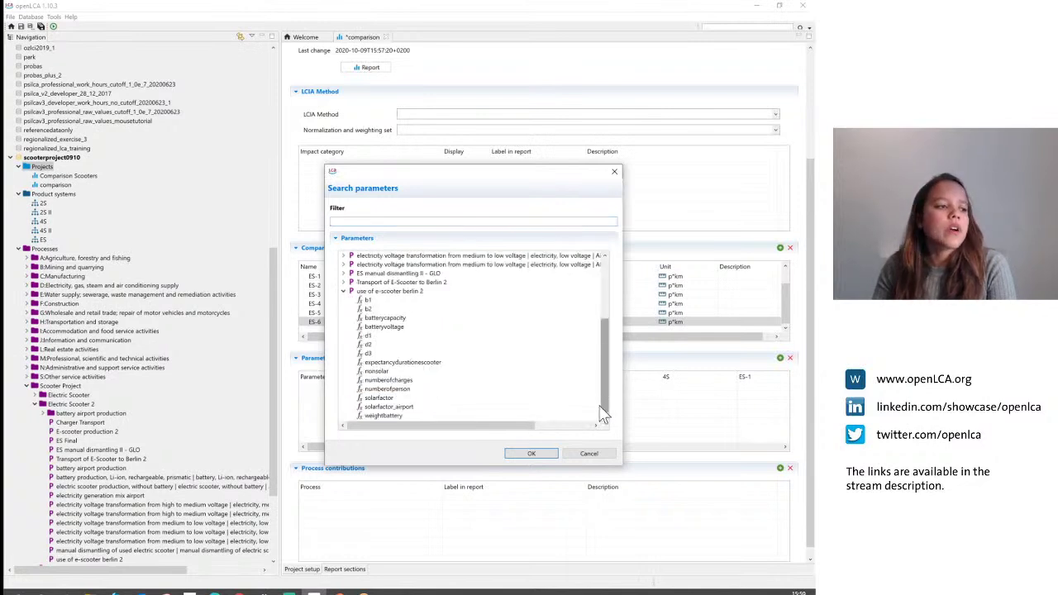
{"action": "left_click", "coordinate": [368, 301], "text": "ctrl"}
{"action": "left_click", "coordinate": [368, 309], "text": "ctrl"}
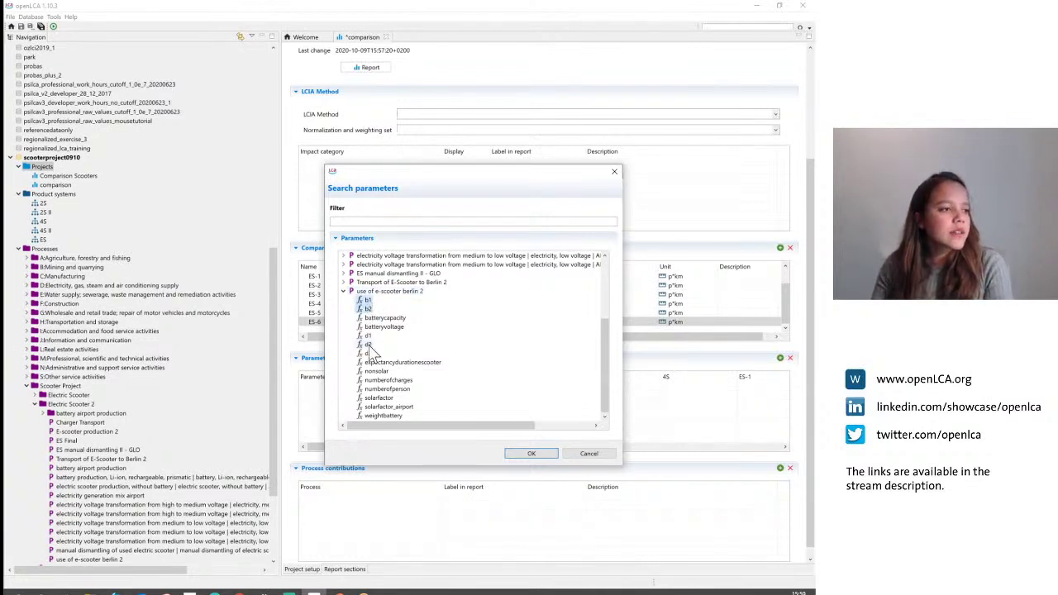
{"action": "left_click", "coordinate": [368, 336], "text": "ctrl"}
{"action": "left_click", "coordinate": [368, 353], "text": "ctrl"}
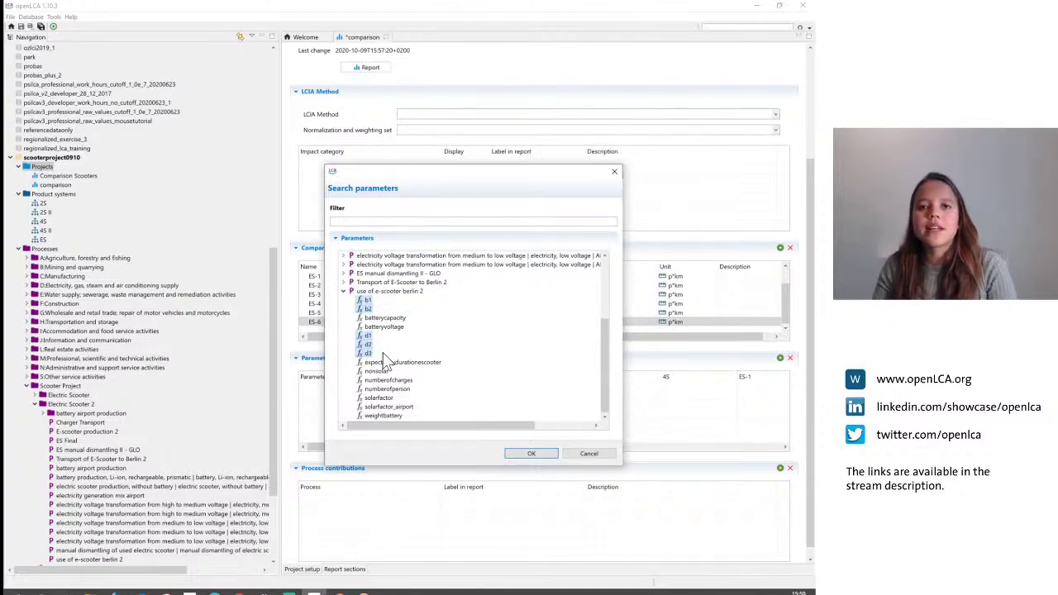
{"action": "left_click", "coordinate": [532, 455]}
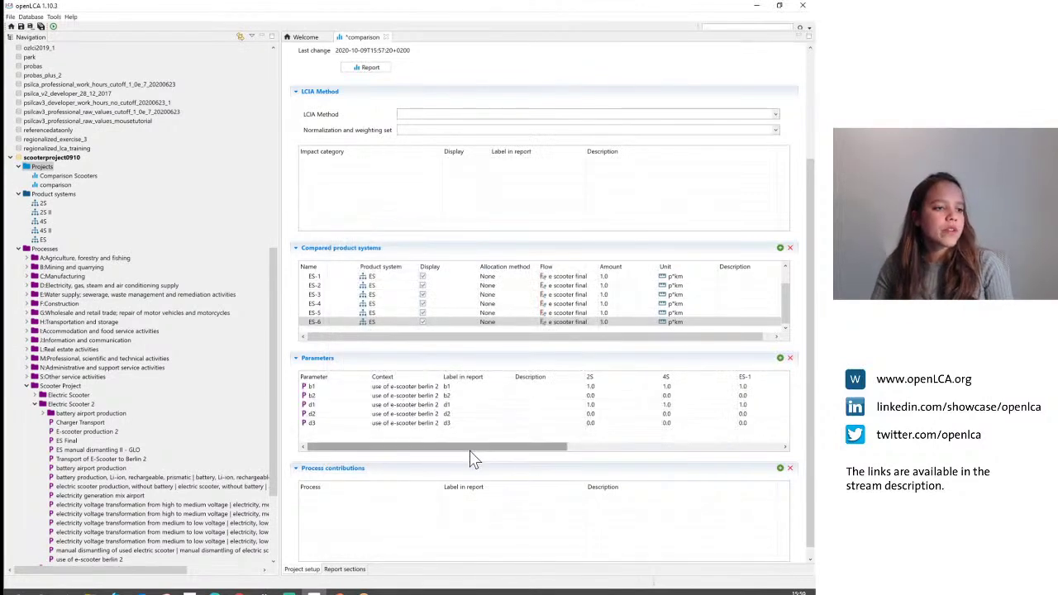
Step: Set parameters b1 and d1 to 0 for the 2S and 4S variants and narrow those two columns
{"action": "left_click_drag", "start_coordinate": [510, 447], "coordinate": [505, 450]}
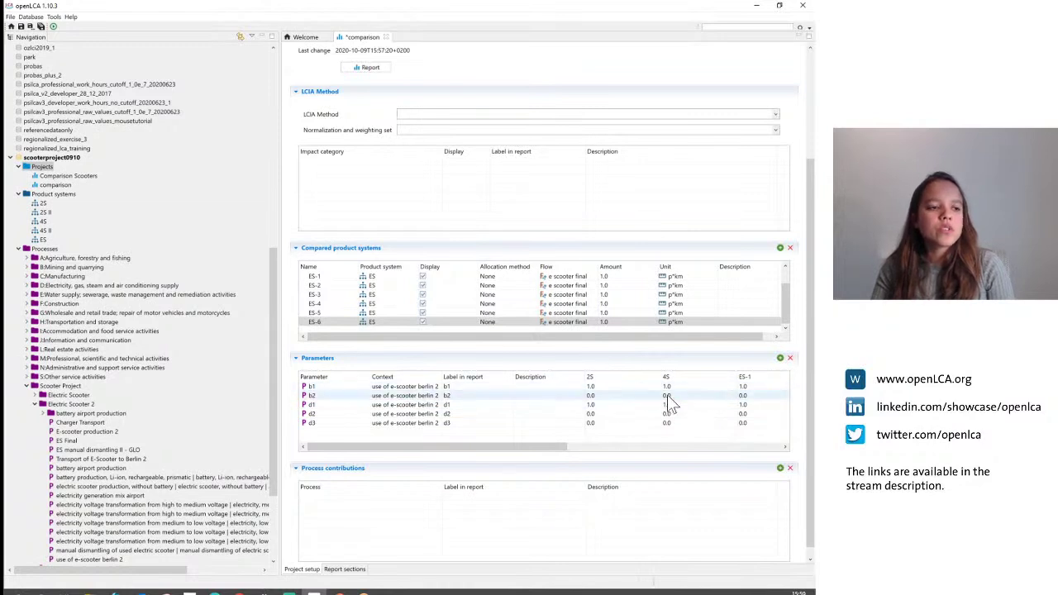
{"action": "left_click", "coordinate": [591, 386]}
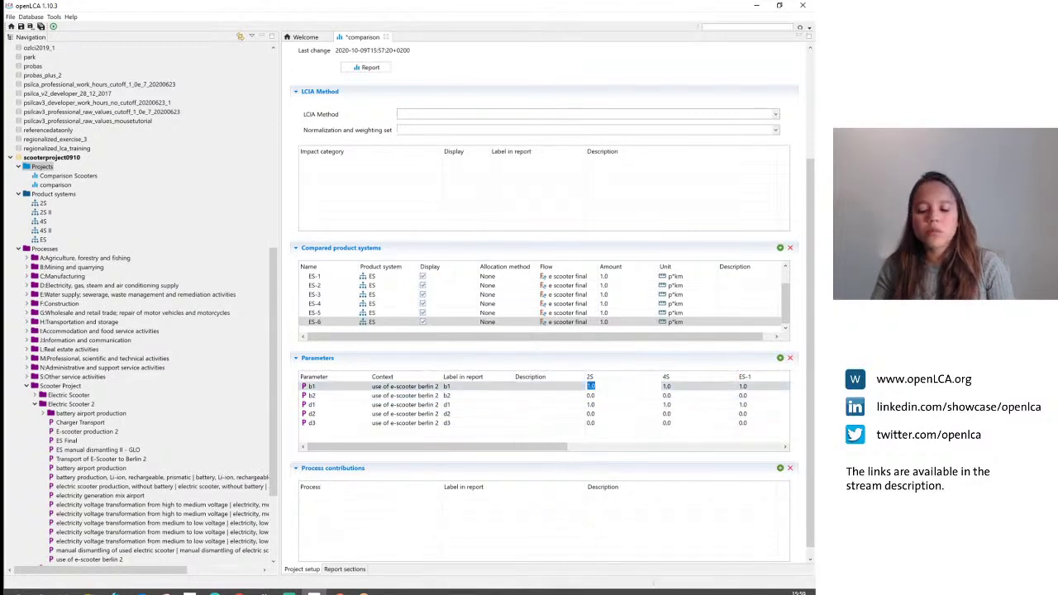
{"action": "type", "text": "0"}
{"action": "key", "text": "Return"}
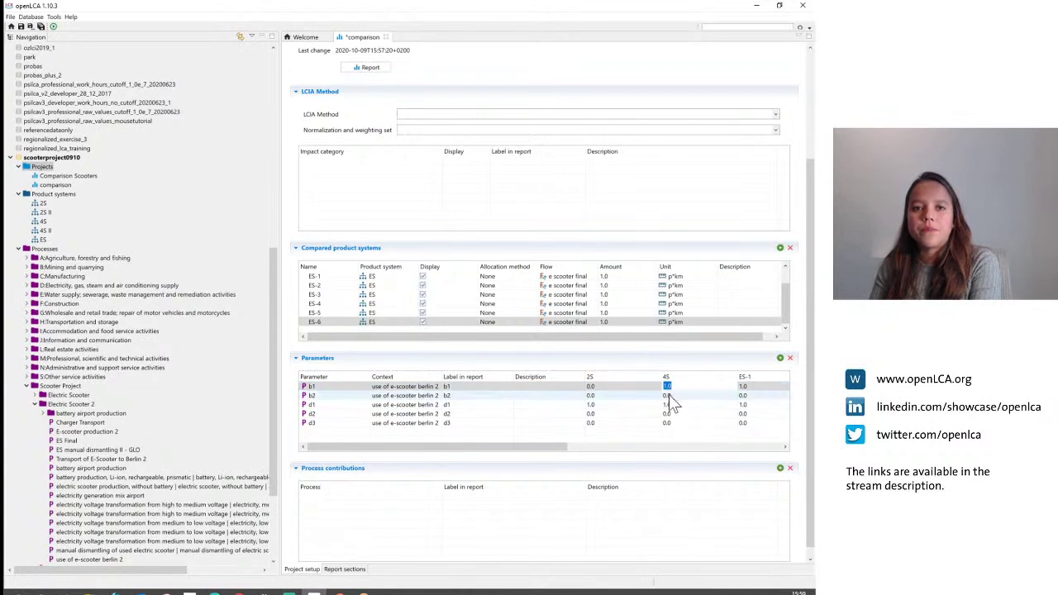
{"action": "key", "text": "Return"}
{"action": "type", "text": "0"}
{"action": "key", "text": "Tab"}
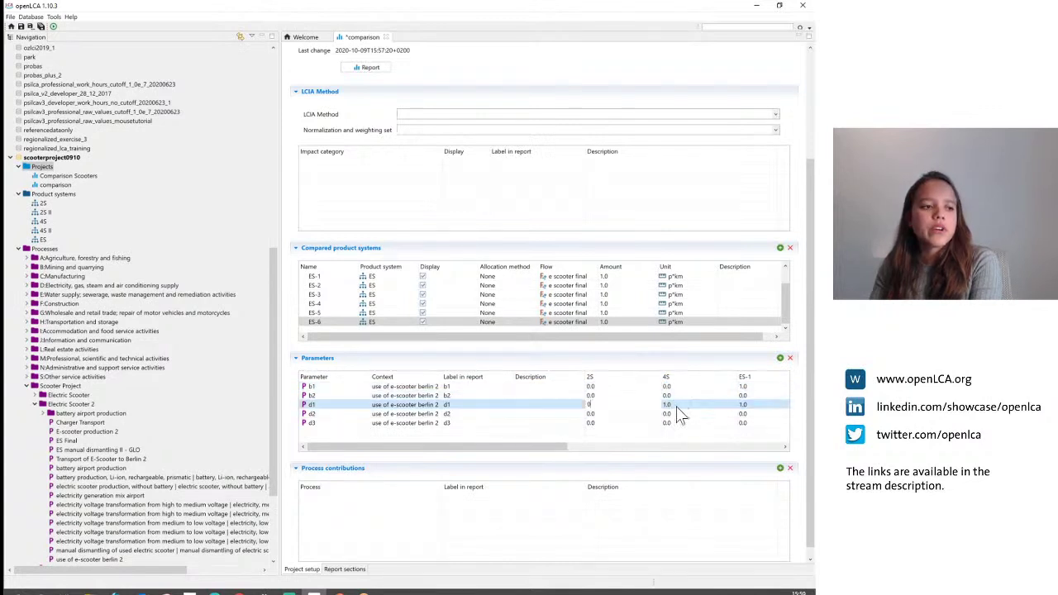
{"action": "type", "text": "0"}
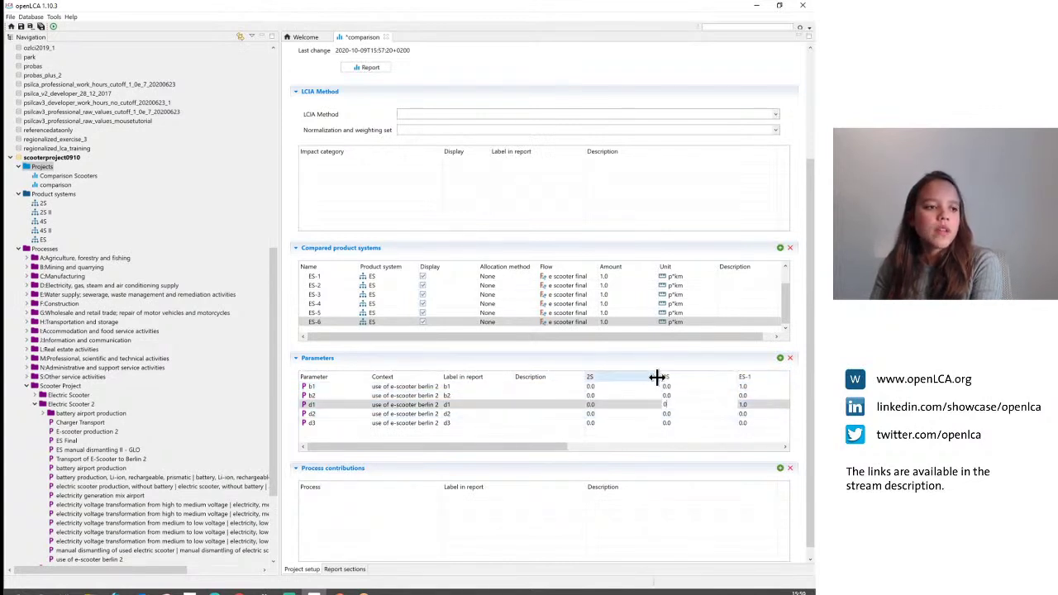
{"action": "left_click_drag", "start_coordinate": [658, 377], "coordinate": [621, 379]}
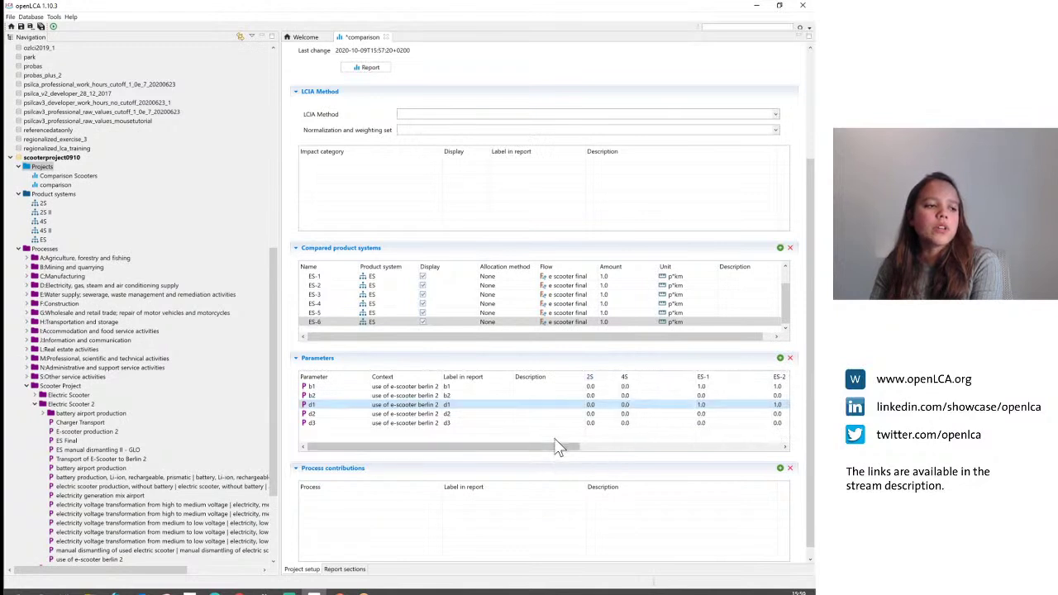
Step: For variant ES-2, set parameter d2 to 1 and d1 to 0
{"action": "left_click_drag", "start_coordinate": [553, 448], "coordinate": [599, 453]}
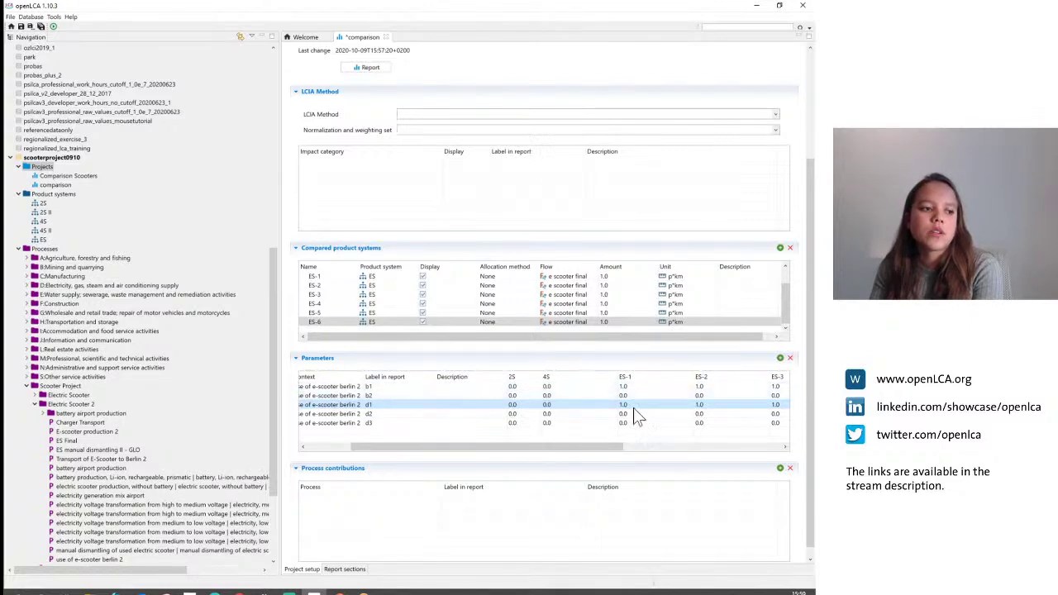
{"action": "left_click", "coordinate": [701, 413]}
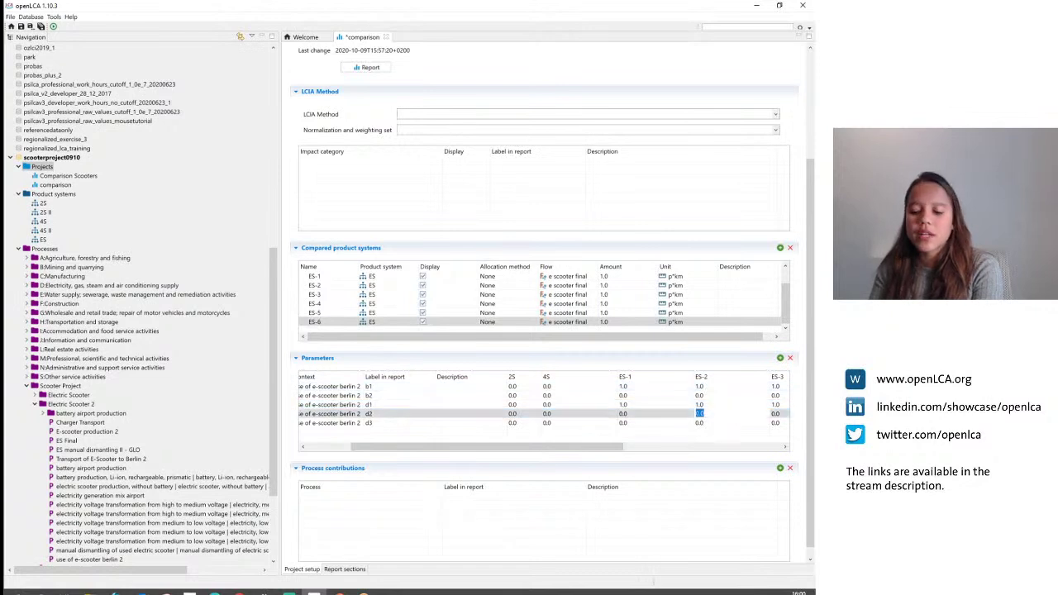
{"action": "type", "text": "1"}
{"action": "key", "text": "Return"}
{"action": "left_click", "coordinate": [700, 404]}
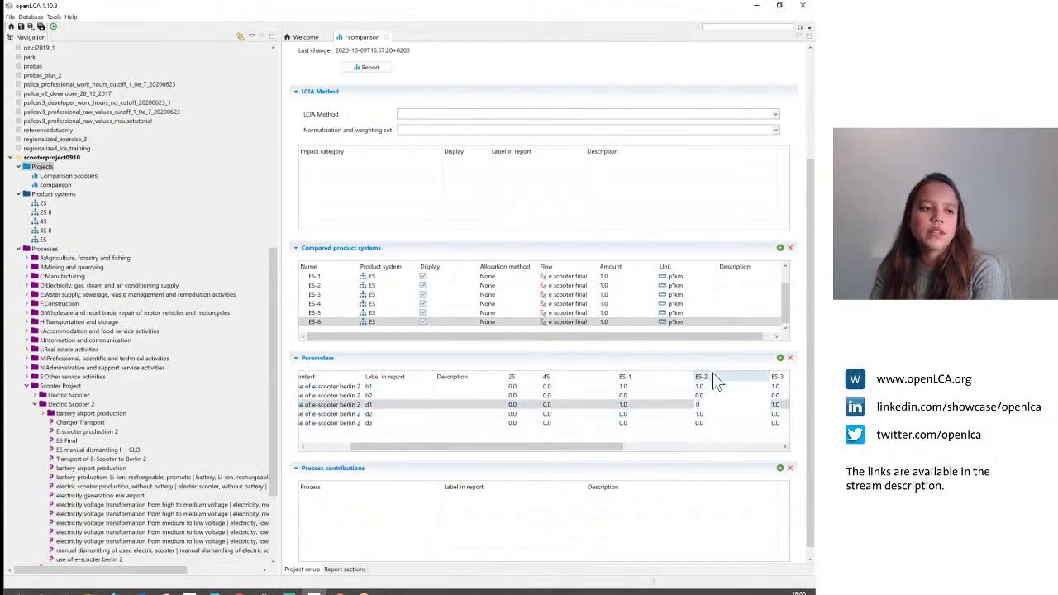
{"action": "type", "text": "0"}
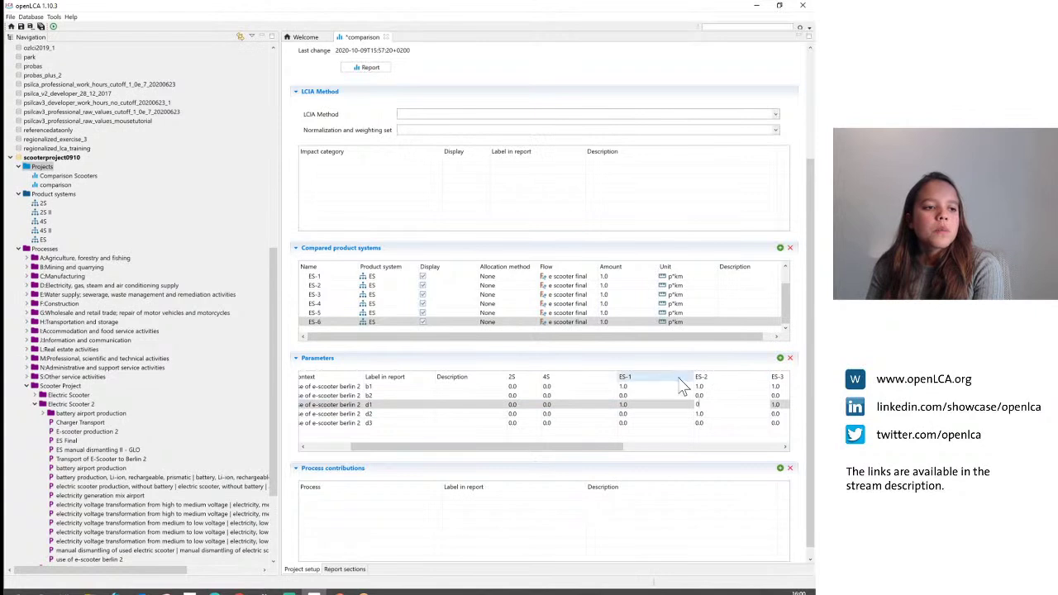
{"action": "left_click_drag", "start_coordinate": [603, 447], "coordinate": [544, 447]}
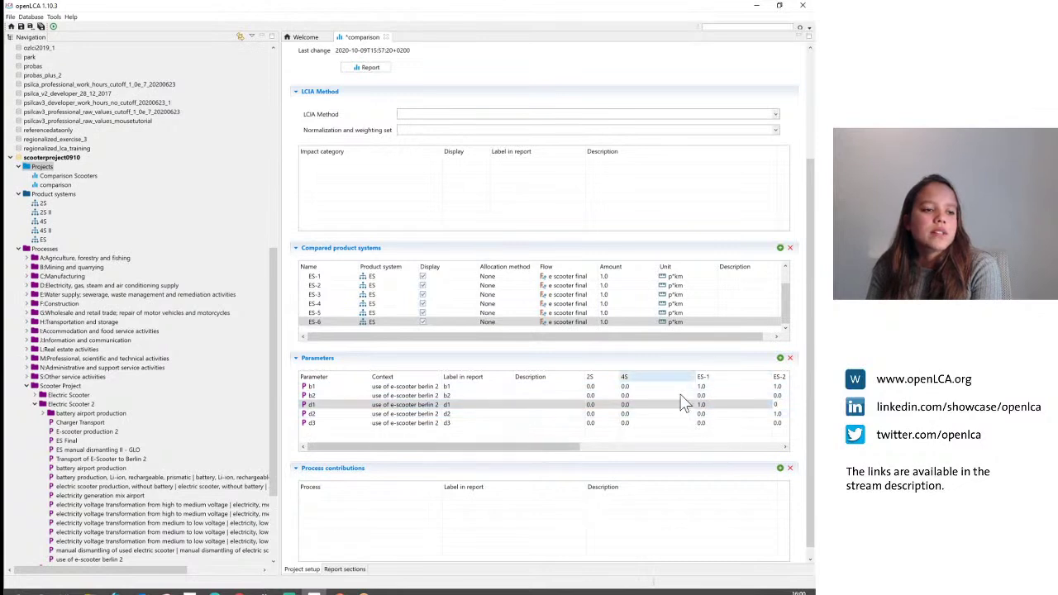
{"action": "left_click", "coordinate": [713, 409]}
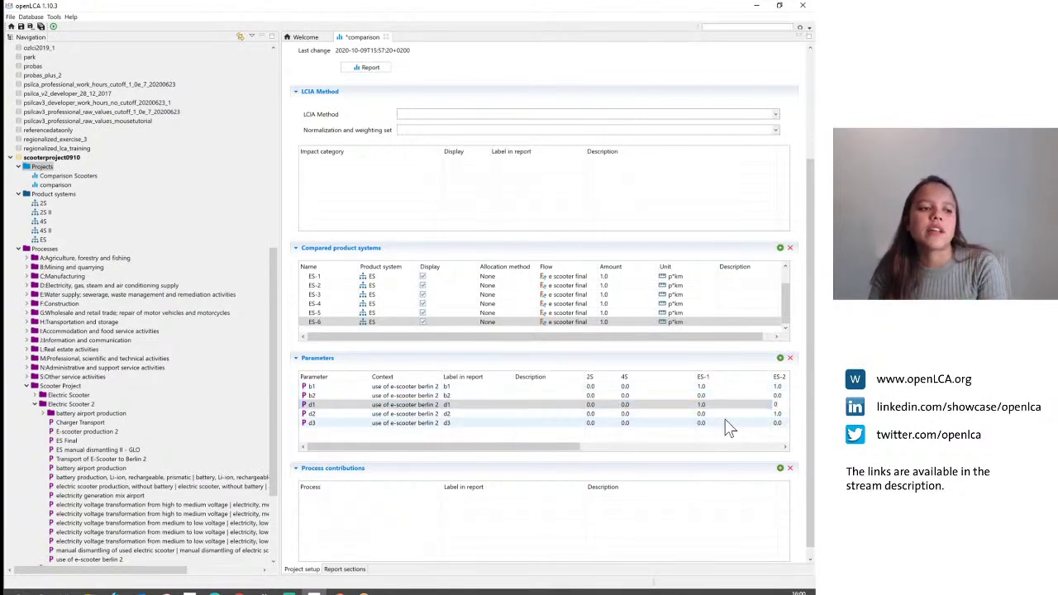
{"action": "left_click", "coordinate": [699, 388]}
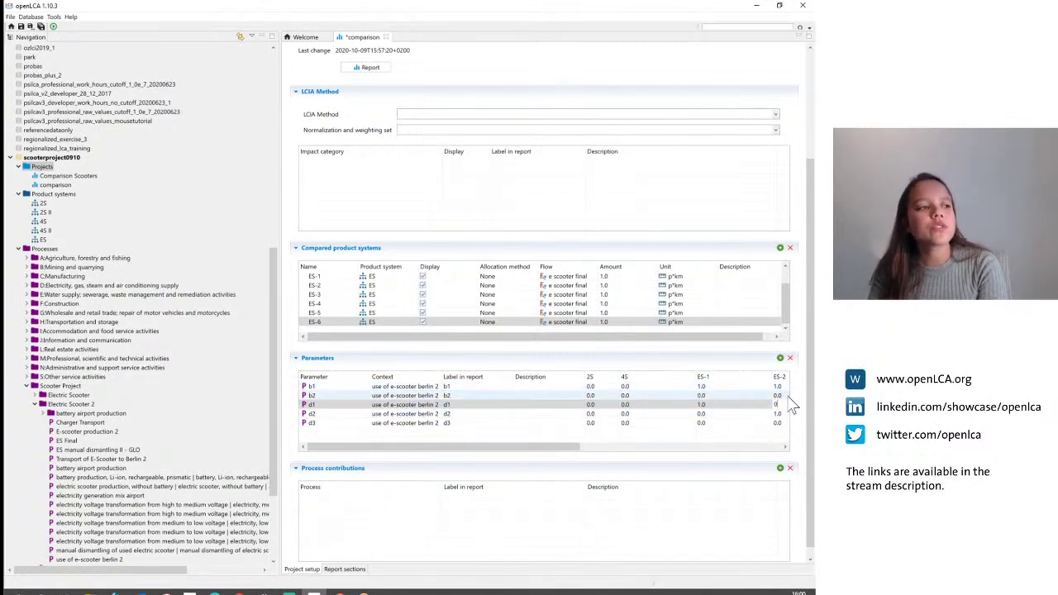
Step: Choose ReCiPe 2016 Midpoint (H) as the project's LCIA method and save the project
{"action": "scroll", "coordinate": [355, 244], "scroll_direction": "up", "scroll_amount": 1}
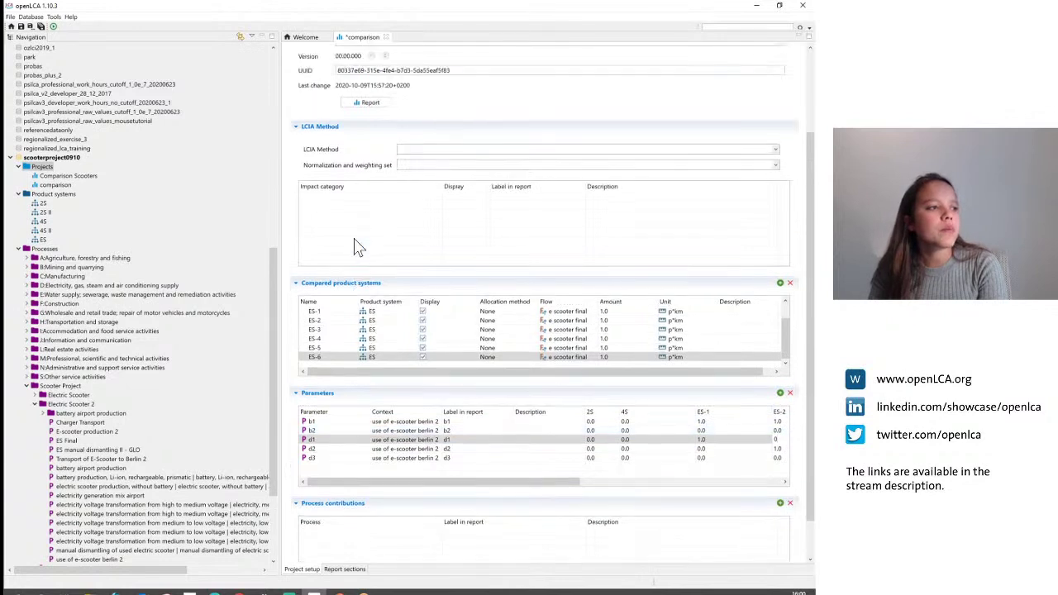
{"action": "left_click", "coordinate": [776, 151]}
{"action": "scroll", "coordinate": [648, 193], "scroll_direction": "down", "scroll_amount": 5}
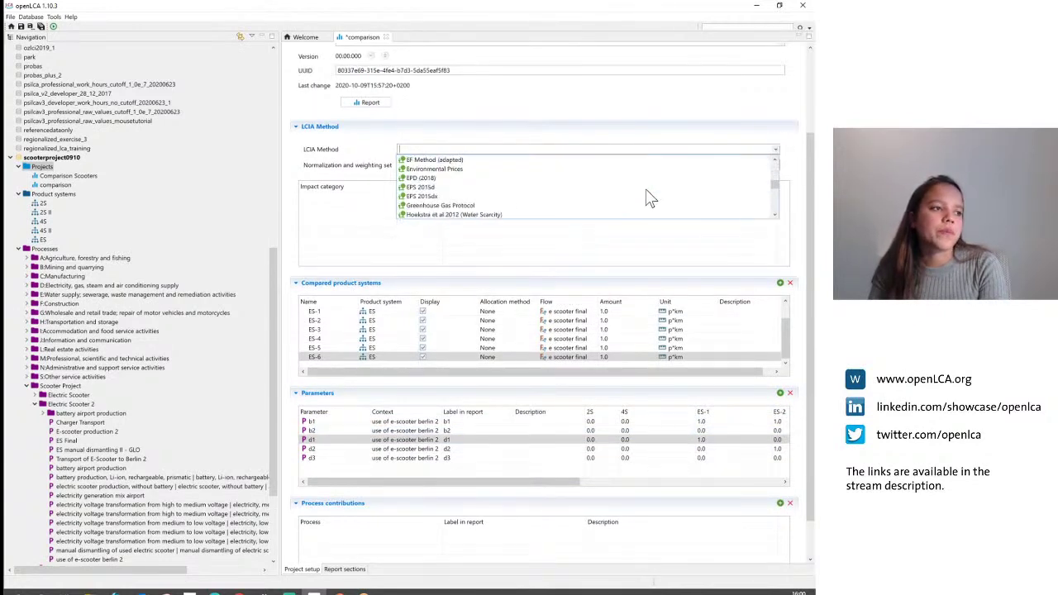
{"action": "scroll", "coordinate": [647, 198], "scroll_direction": "down", "scroll_amount": 3}
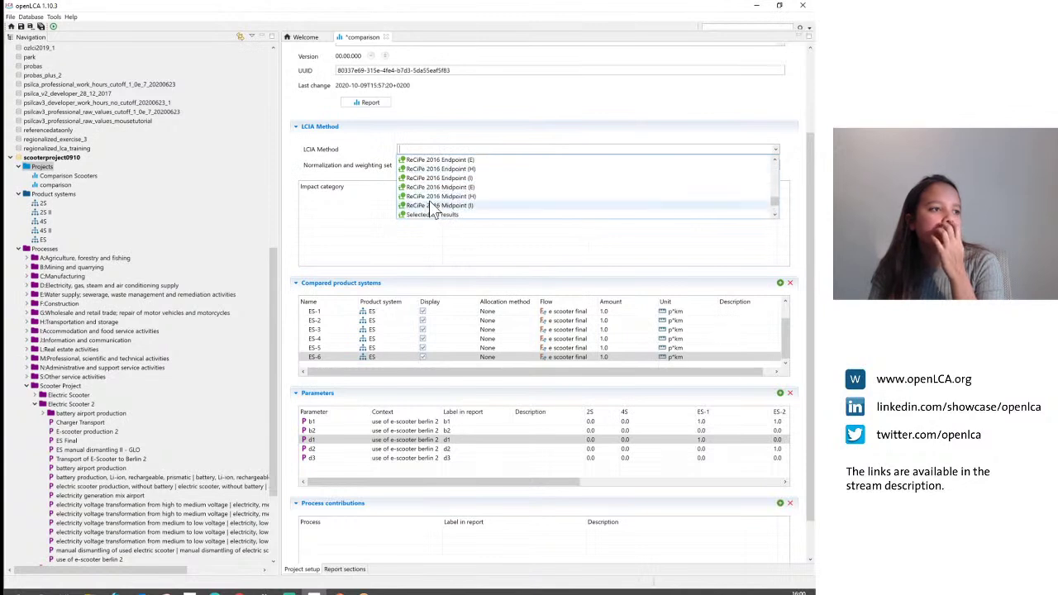
{"action": "left_click", "coordinate": [450, 197]}
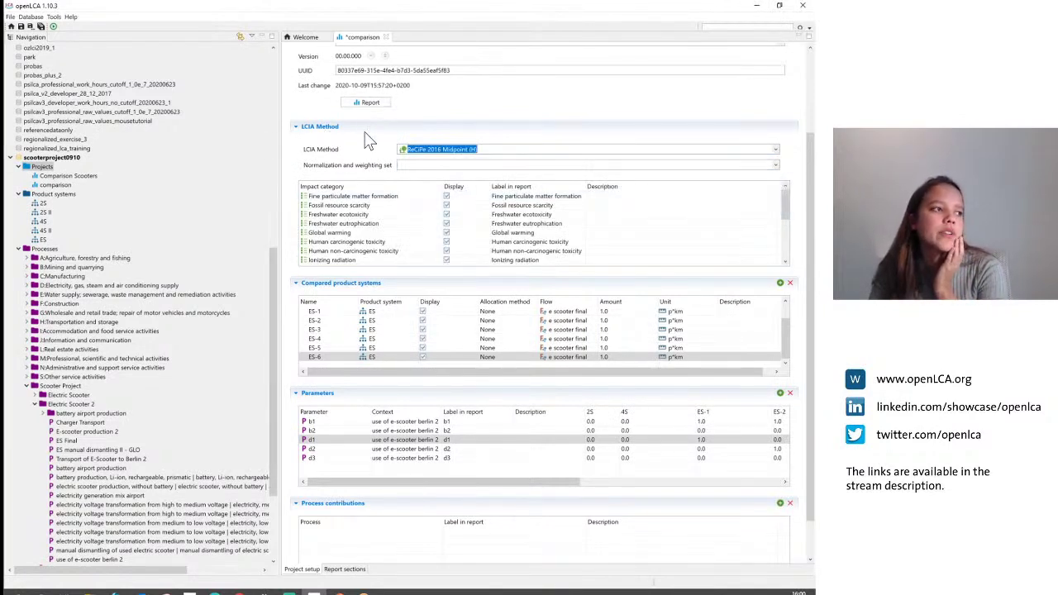
{"action": "left_click", "coordinate": [21, 26]}
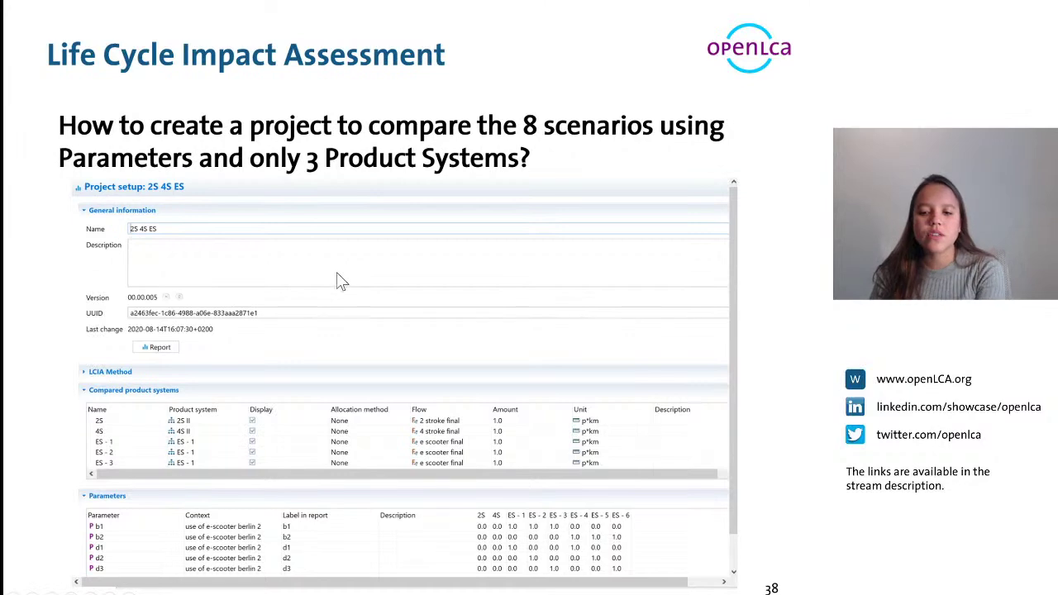
{"action": "key", "text": "Right"}
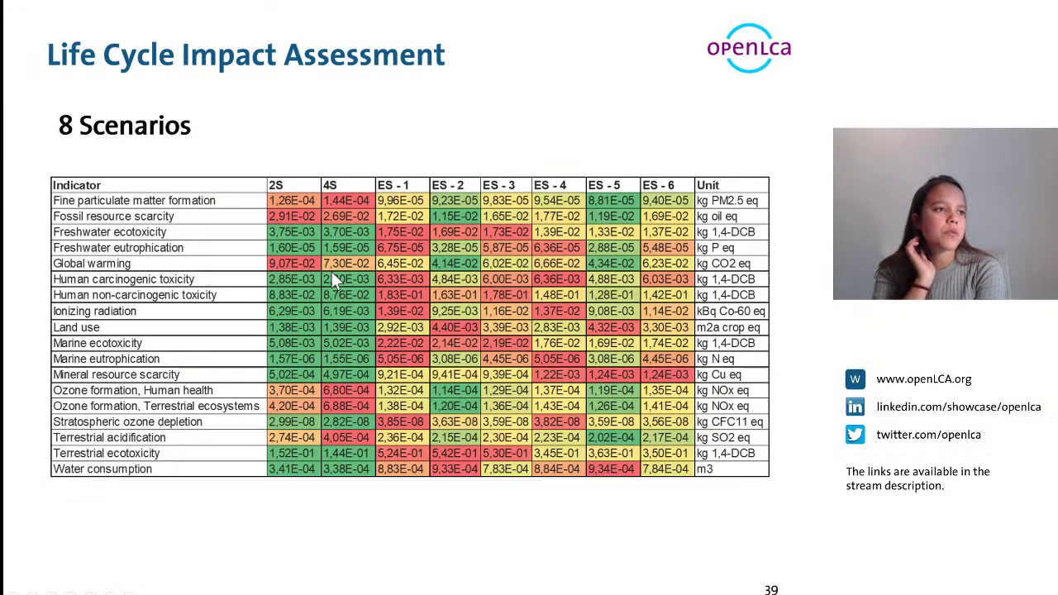